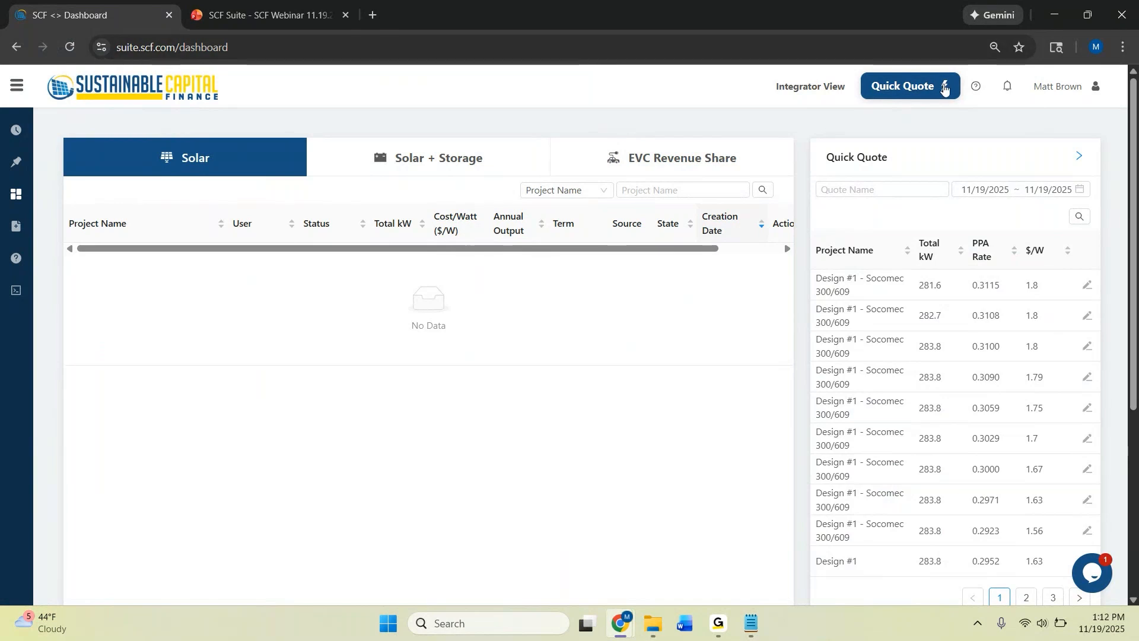
# Start a quick quote for a solar project and name it "example"
pyautogui.click(899, 91)
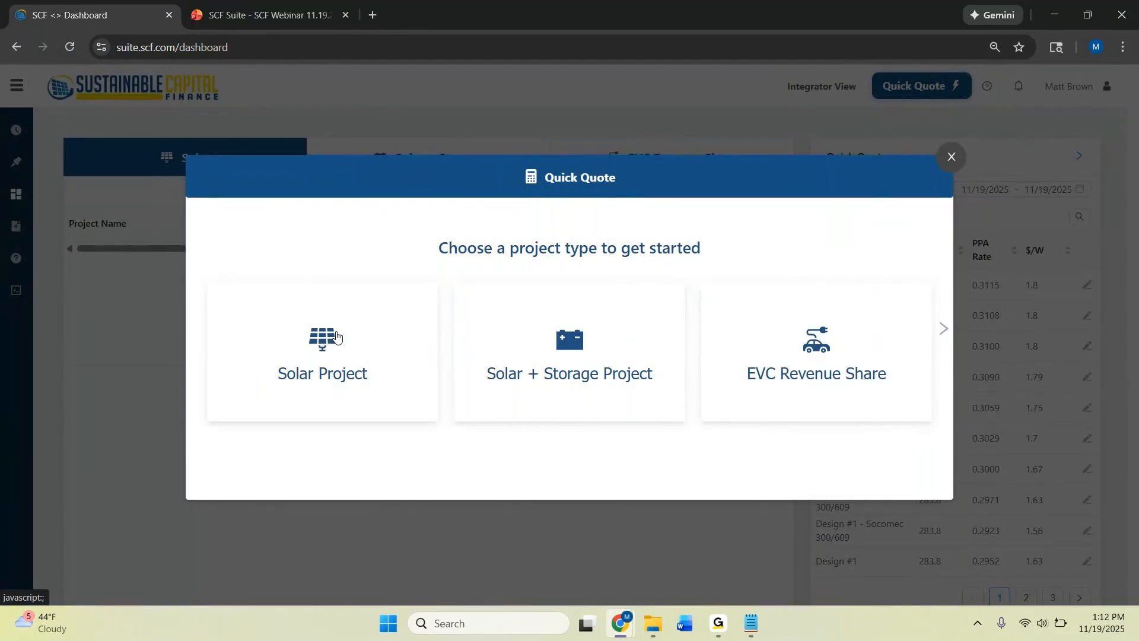
pyautogui.click(336, 337)
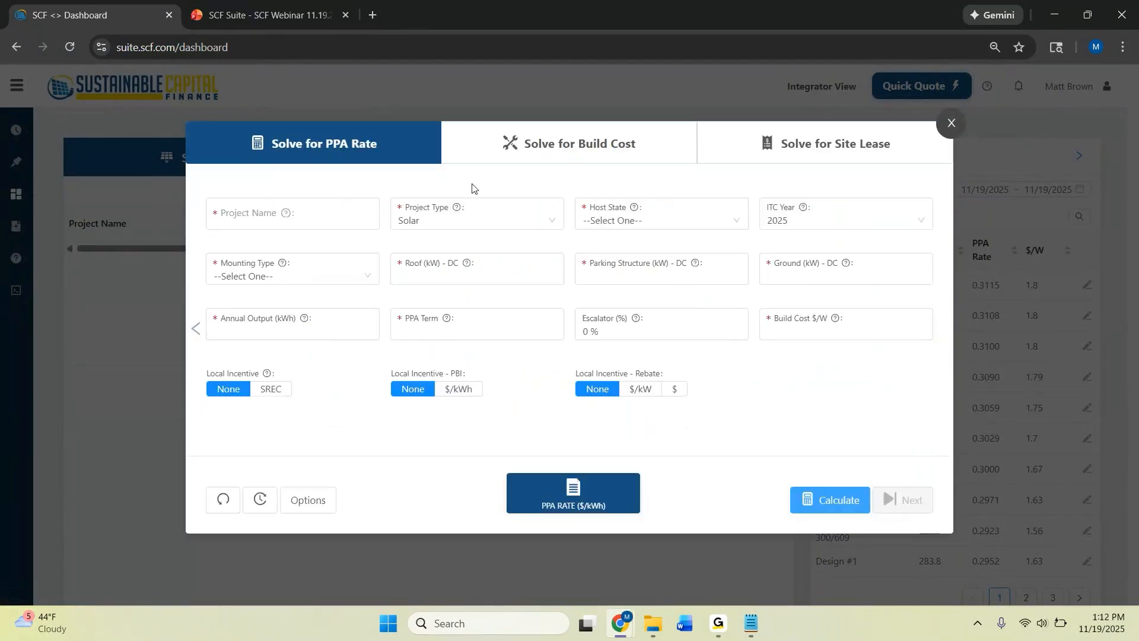
pyautogui.click(358, 214)
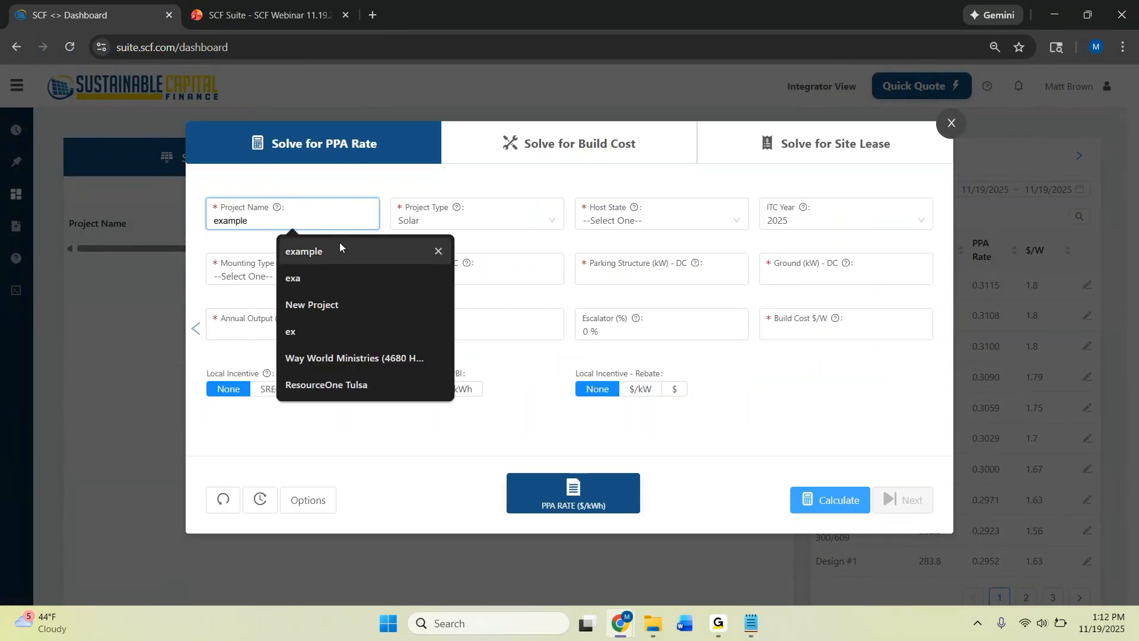
pyautogui.click(339, 249)
pyautogui.click(614, 191)
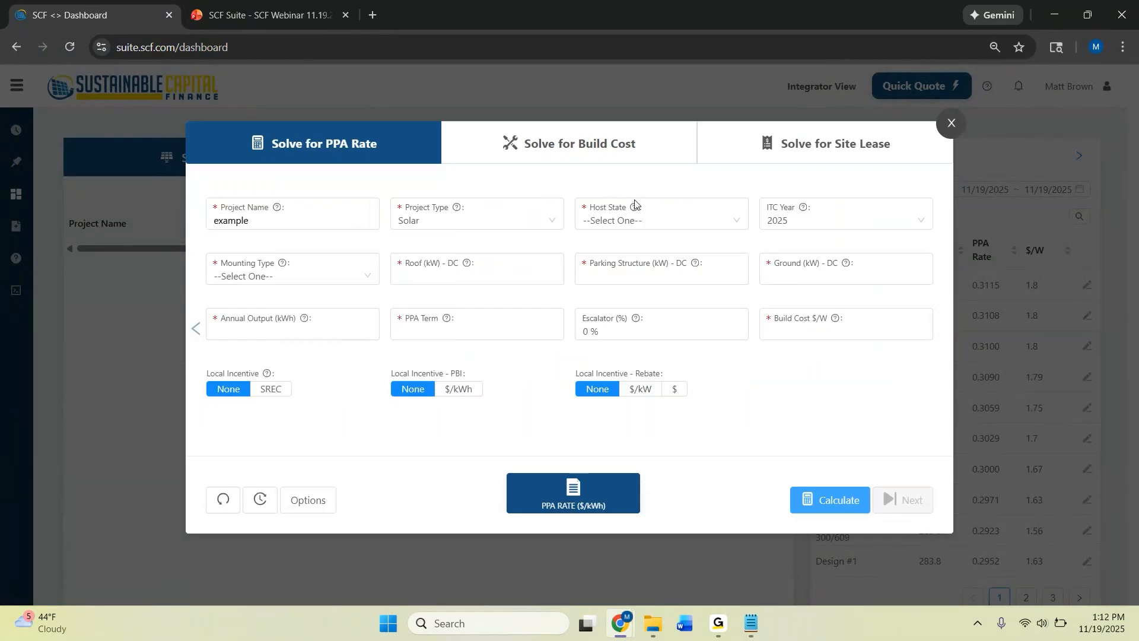
# Set the quote's host state to California and the ITC year to 2026
pyautogui.click(690, 226)
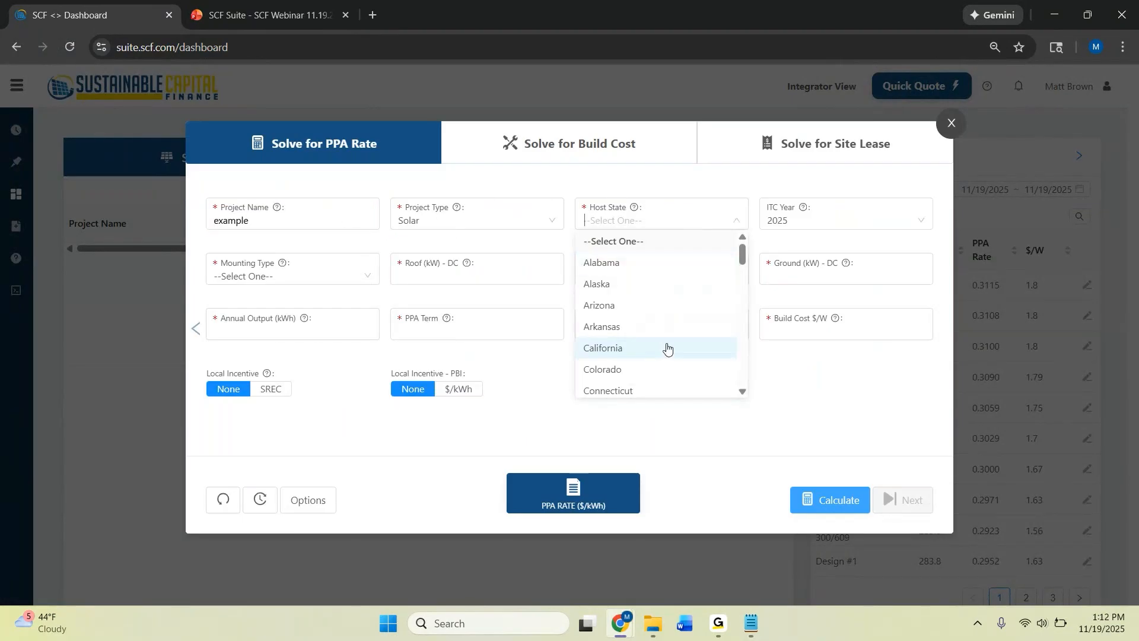
pyautogui.click(667, 348)
pyautogui.click(838, 226)
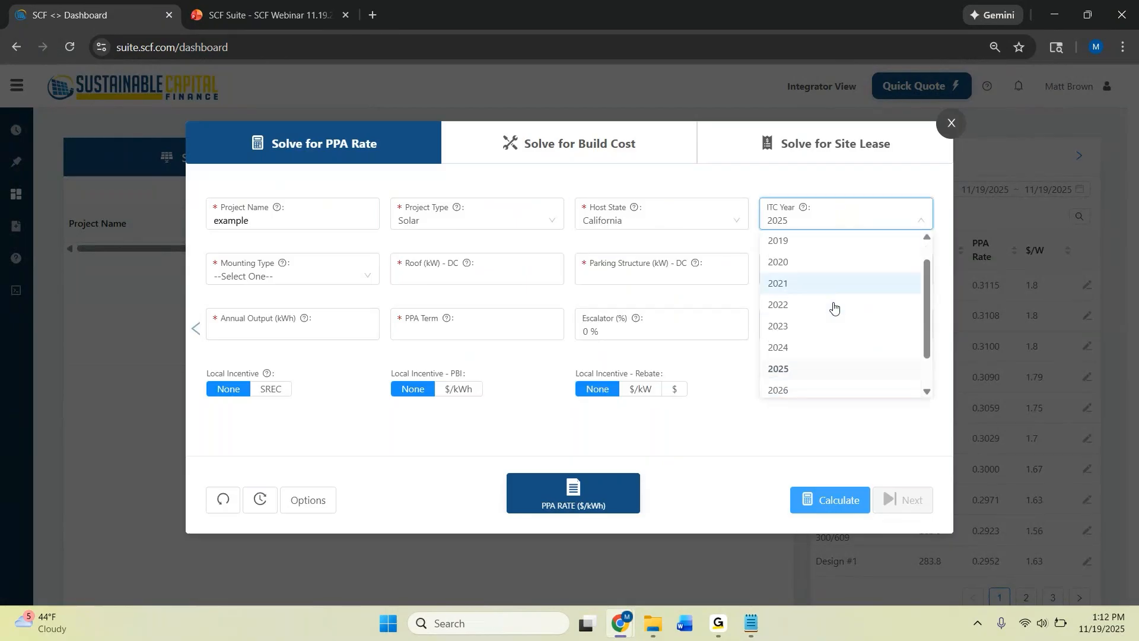
pyautogui.scroll(-1, 834, 307)
pyautogui.click(829, 343)
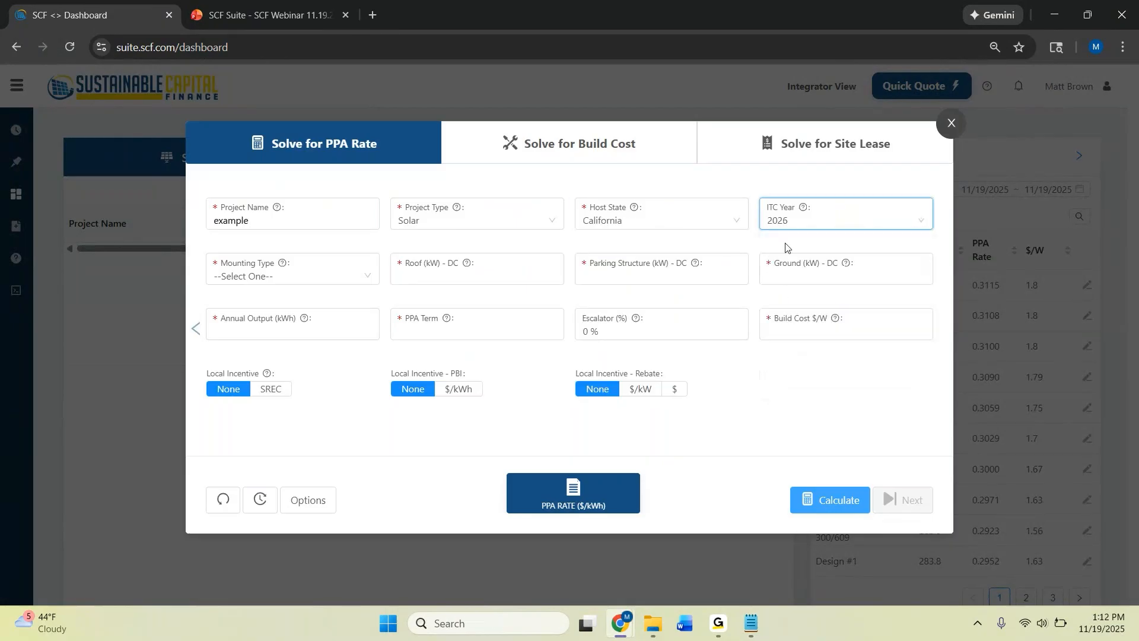
pyautogui.click(694, 184)
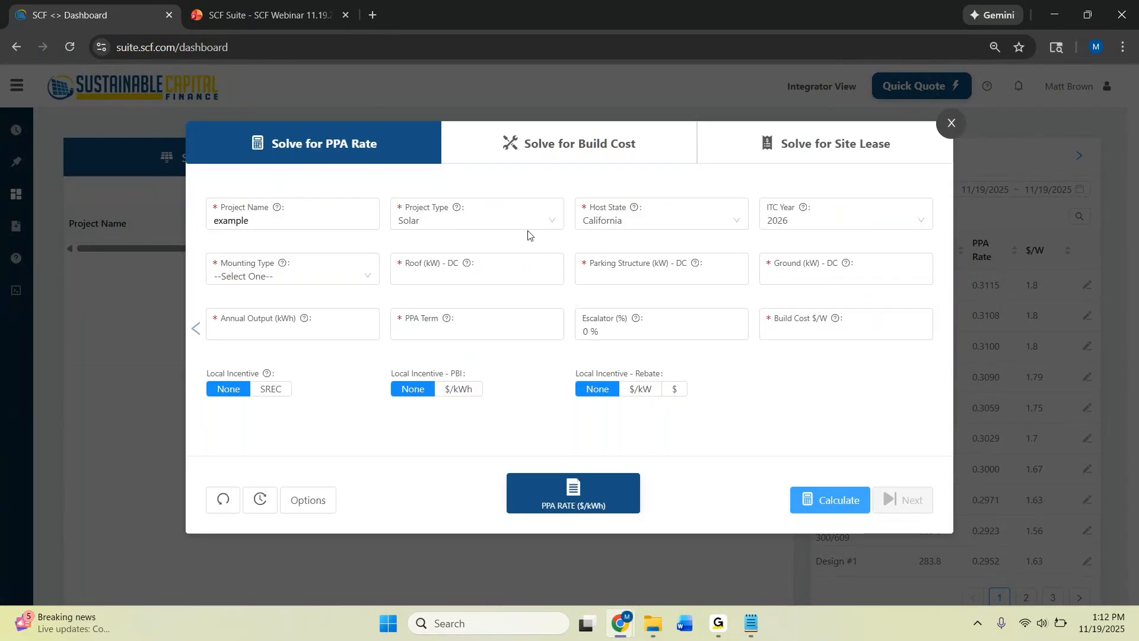
# Choose Rooftop as the mounting type and set the roof system size to 500 kW DC
pyautogui.click(349, 271)
pyautogui.click(331, 320)
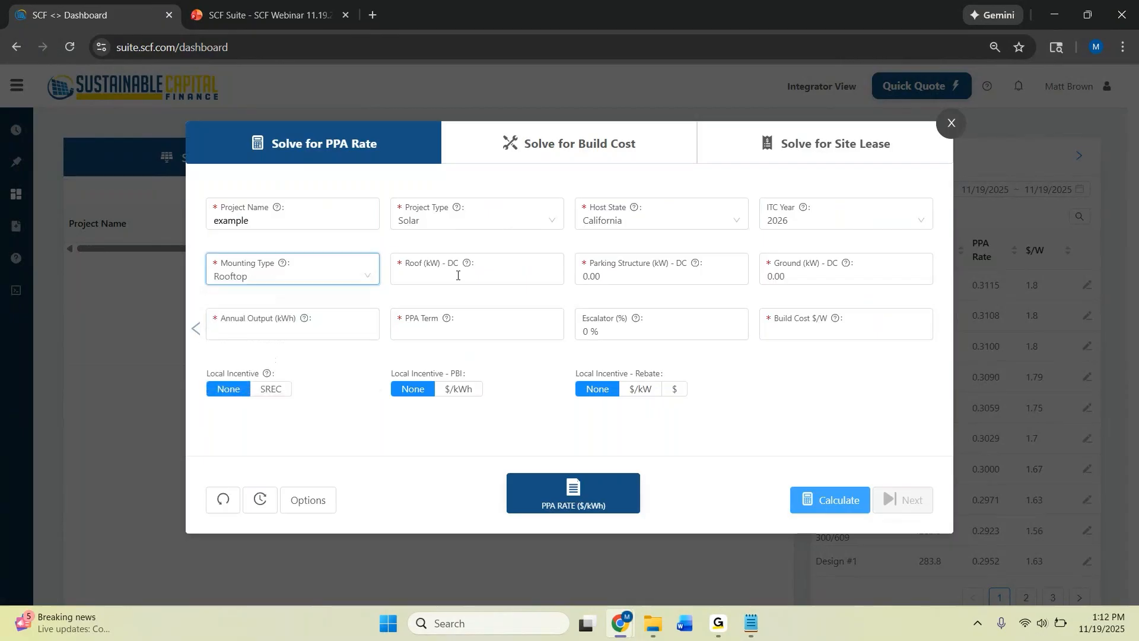
pyautogui.click(461, 275)
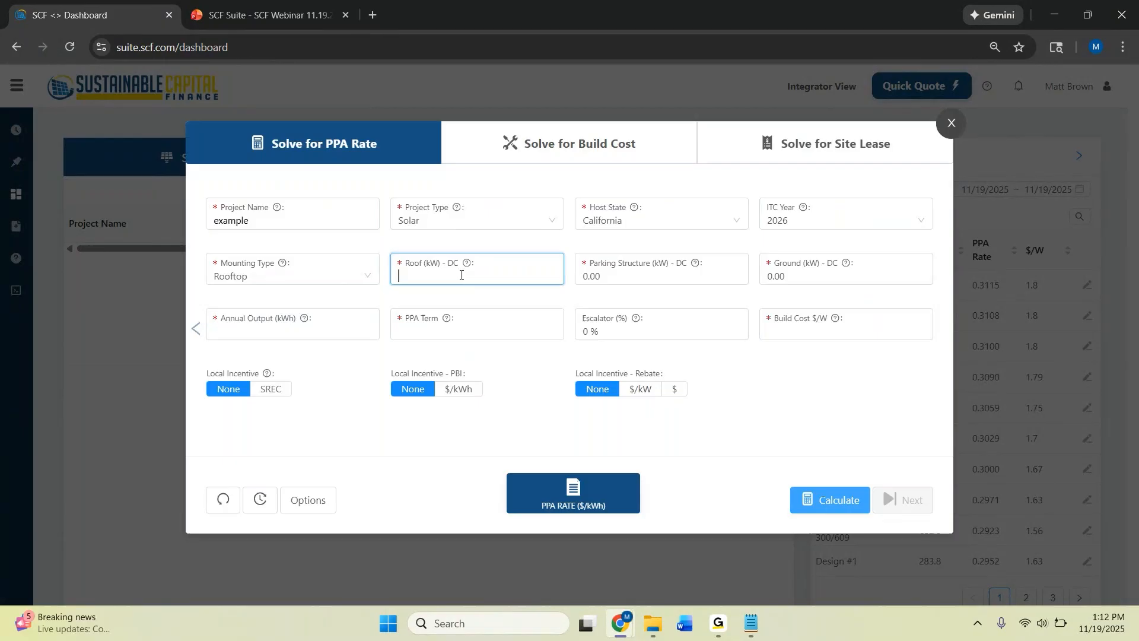
pyautogui.write('500')
pyautogui.press('Tab')
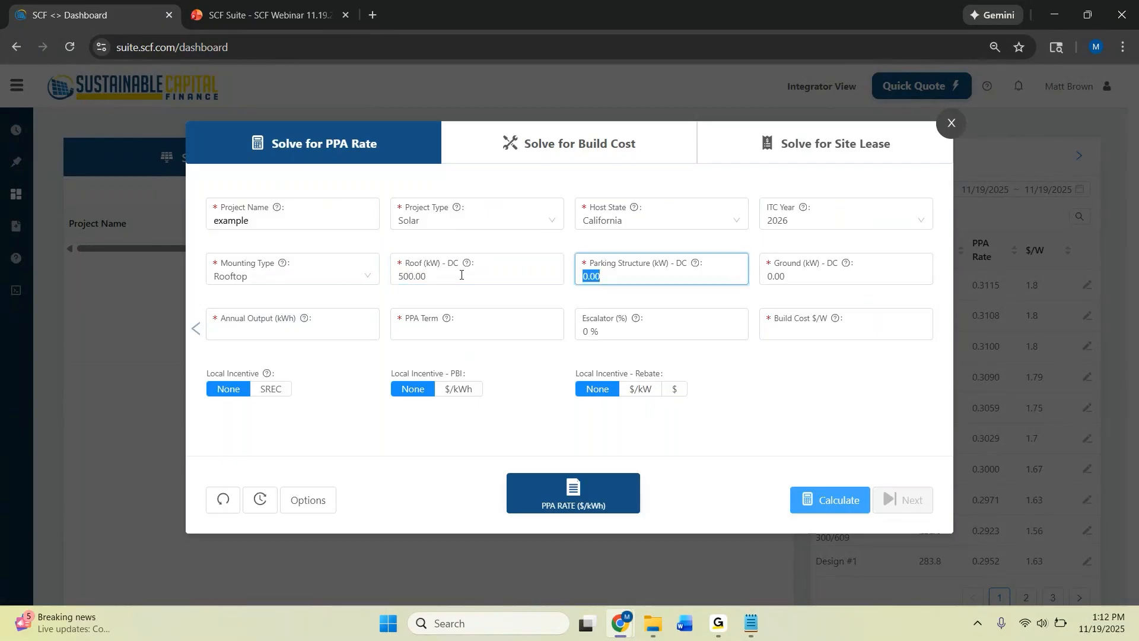
# Set the annual output to 750,000 kWh and the build cost to $2.85/W
pyautogui.press('Tab')
pyautogui.press('Tab')
pyautogui.write('7')
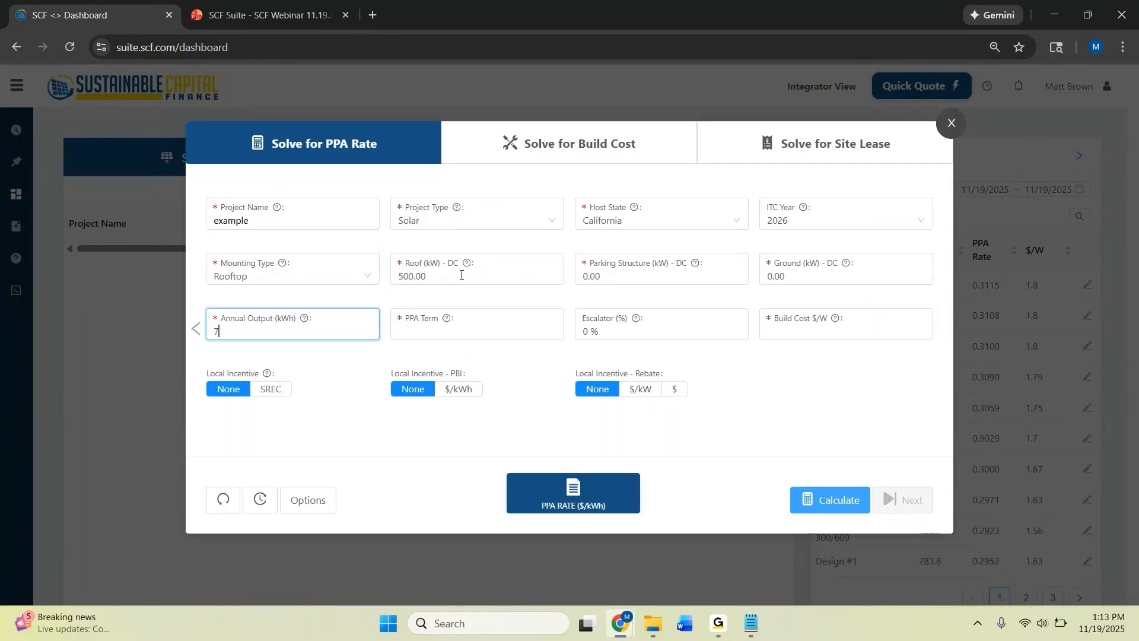
pyautogui.write('50,000')
pyautogui.press('Tab')
pyautogui.press('Tab')
pyautogui.press('Tab')
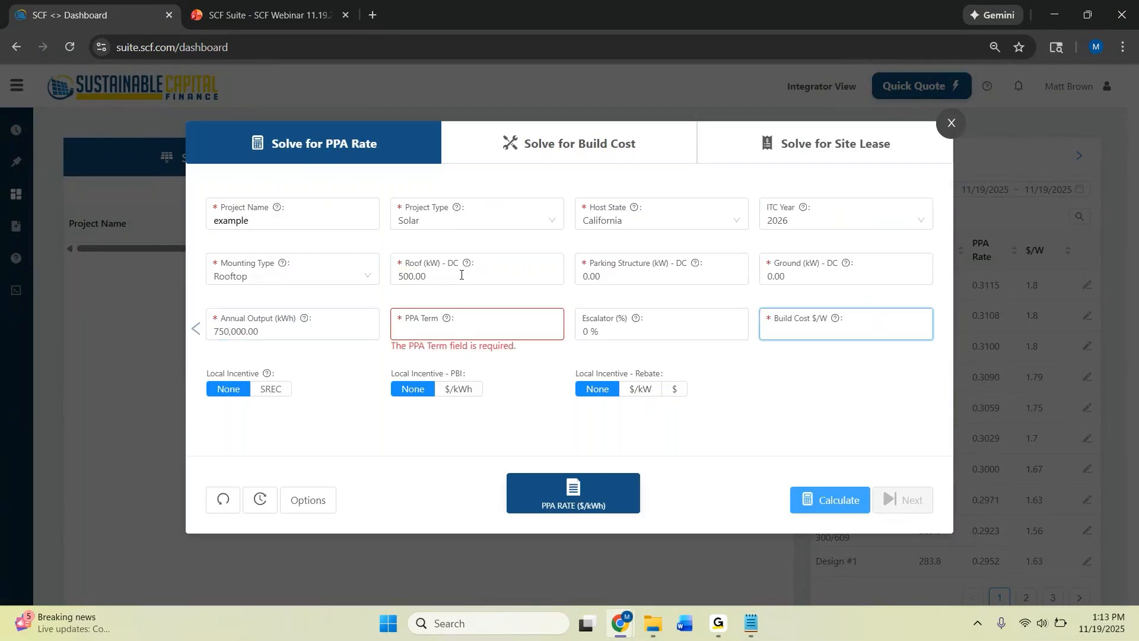
pyautogui.write('2.85')
pyautogui.click(762, 386)
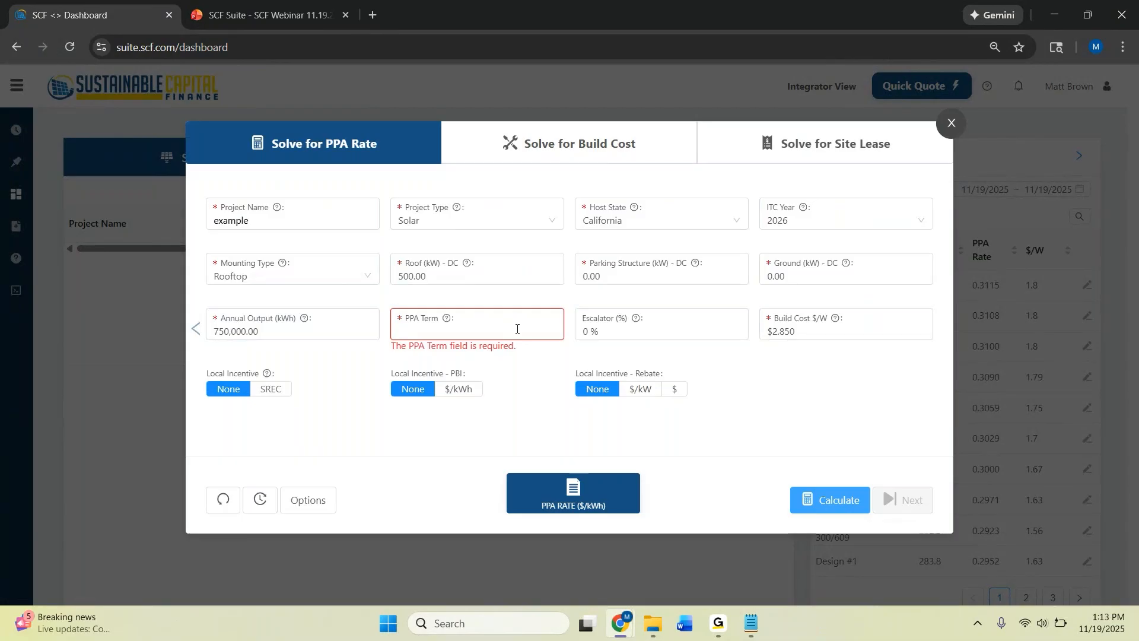
# Set the PPA term to 30 years
pyautogui.click(516, 329)
pyautogui.write('3')
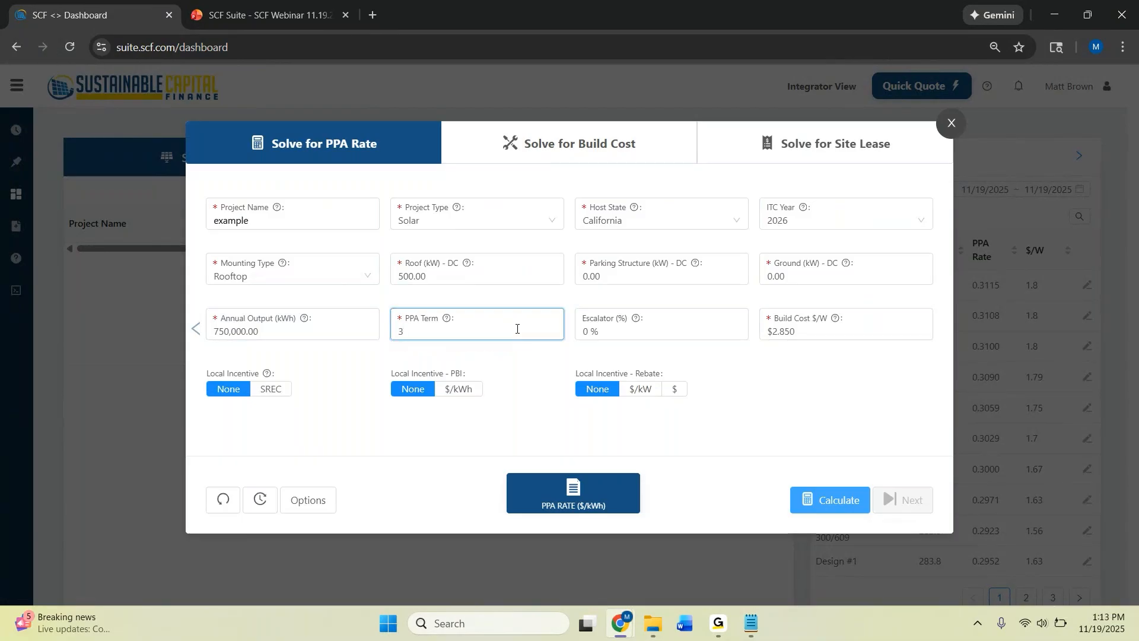
pyautogui.write('0')
pyautogui.click(751, 401)
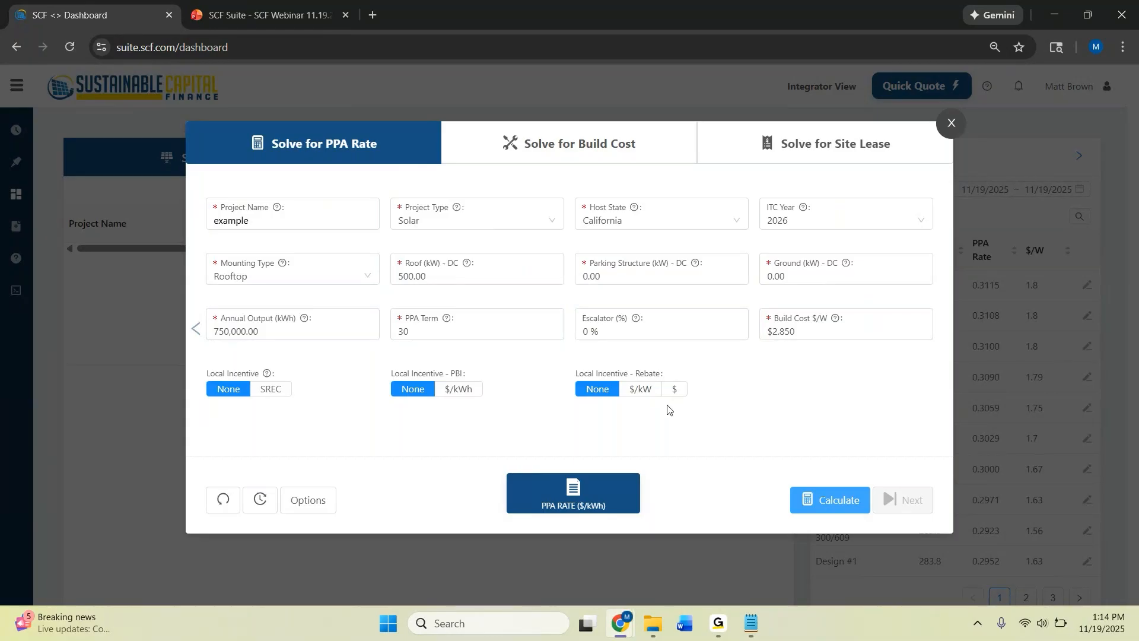
# Review the PPA rates offered for the different escalator options, then close the comparison
pyautogui.click(315, 505)
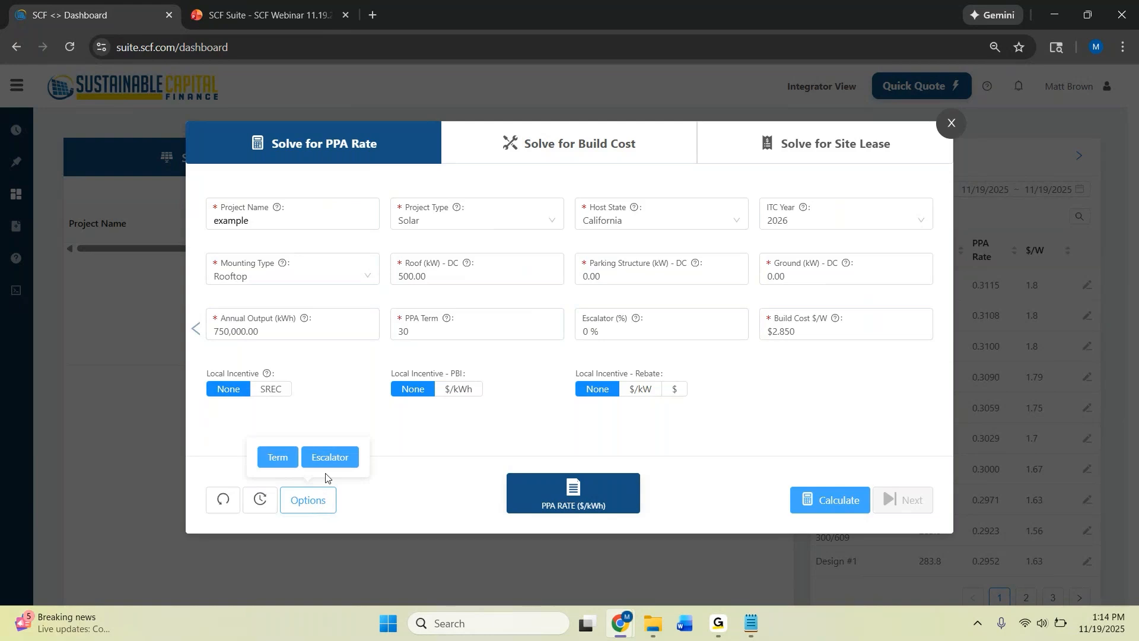
pyautogui.click(330, 458)
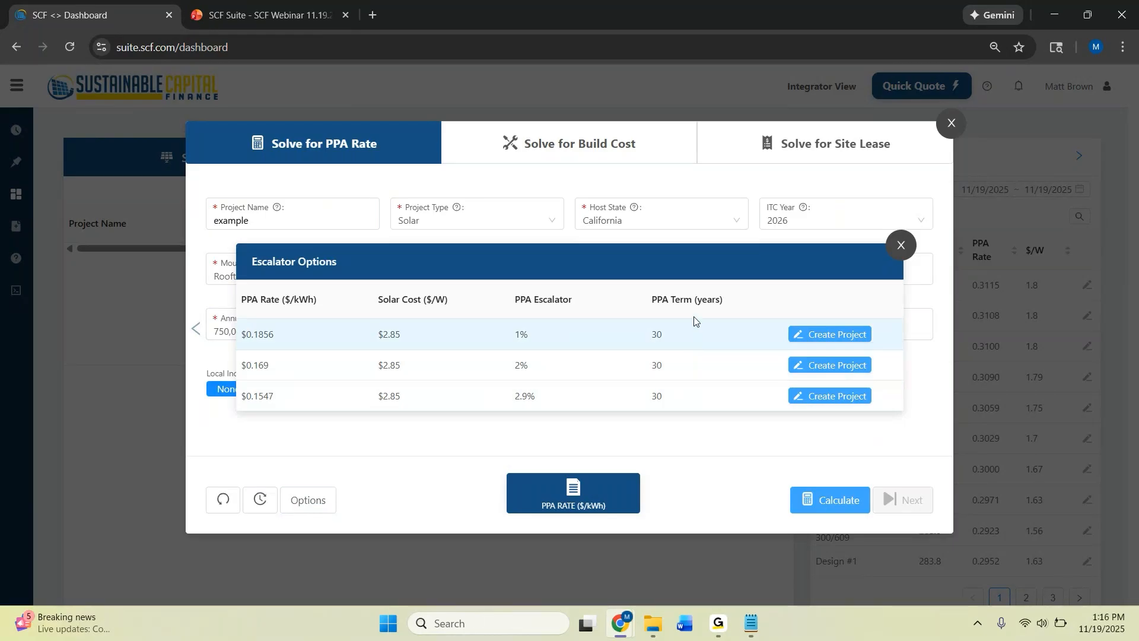
pyautogui.click(899, 247)
# Set the build cost to $3.00/W and compare the PPA rates in the escalator options again
pyautogui.doubleClick(867, 325)
pyautogui.write('3.')
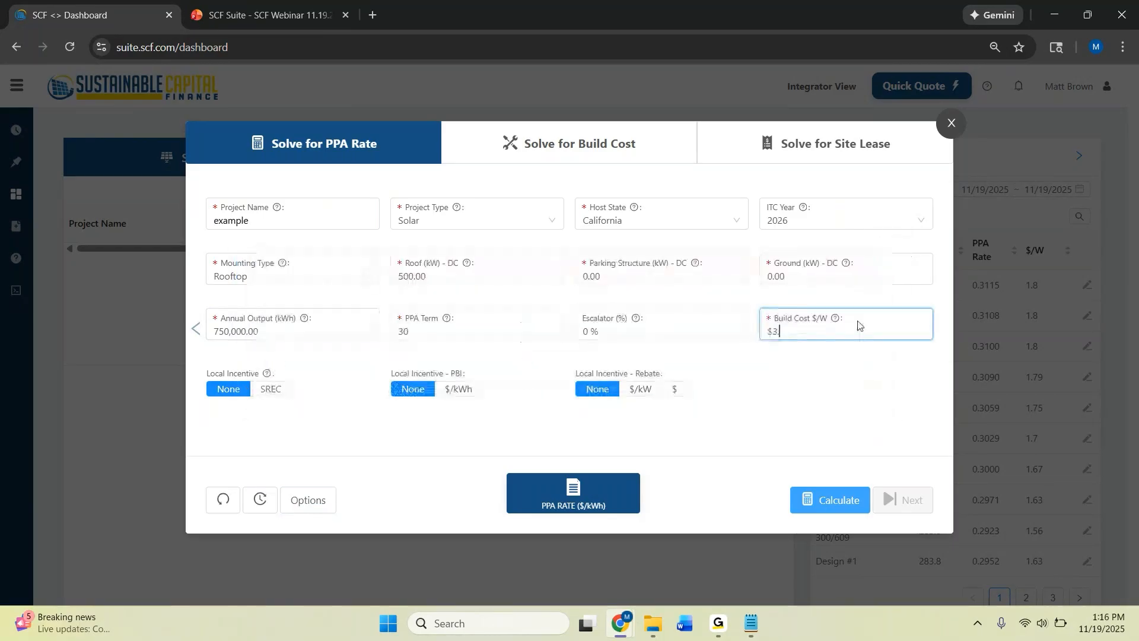
pyautogui.write('0')
pyautogui.click(309, 500)
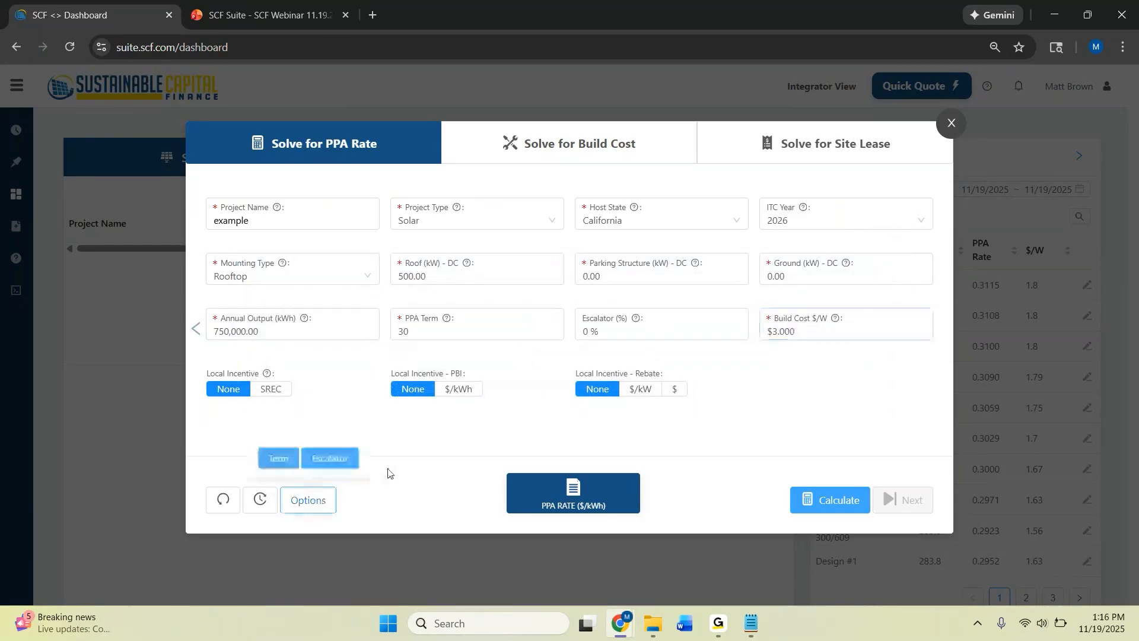
pyautogui.click(329, 458)
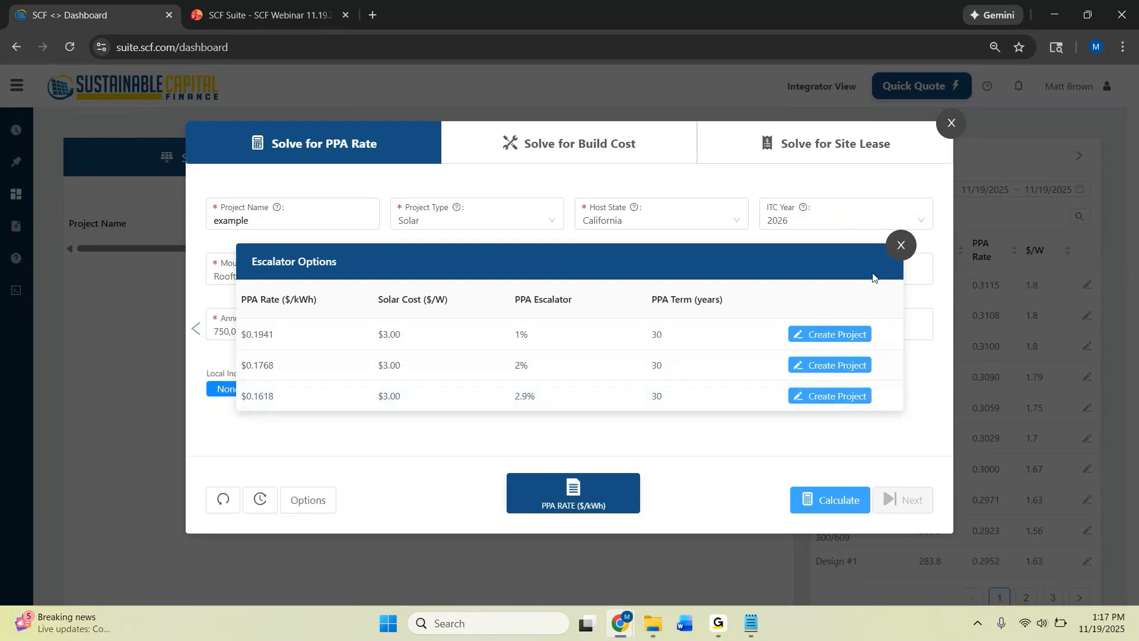
pyautogui.click(901, 247)
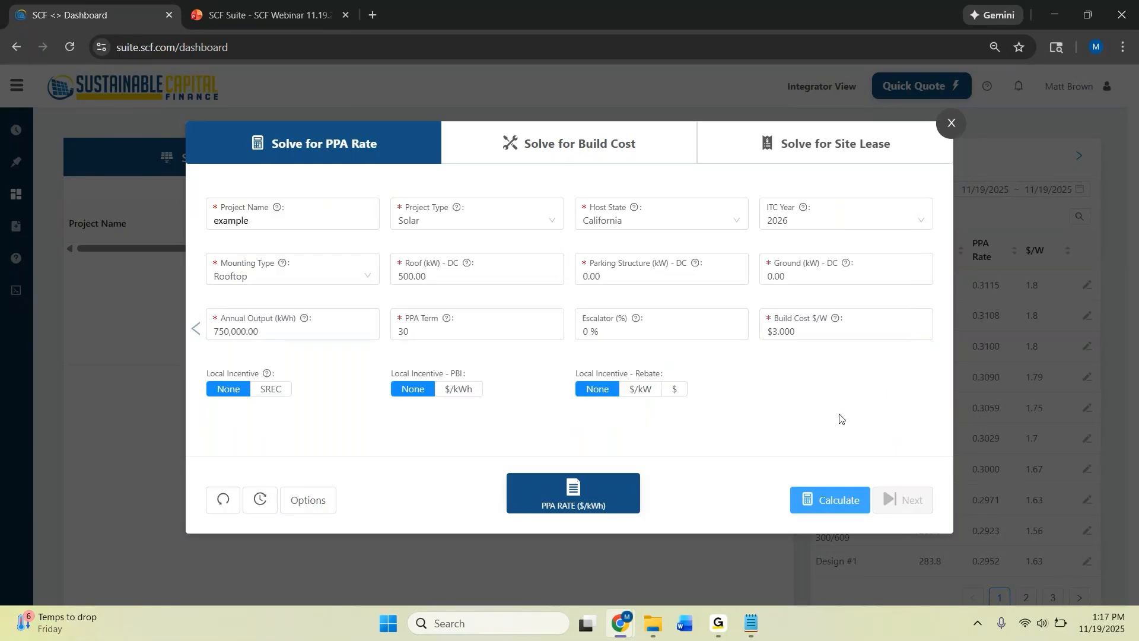
# Switch the project type to EVC Revenue Share and fill in the host postal code
pyautogui.click(468, 222)
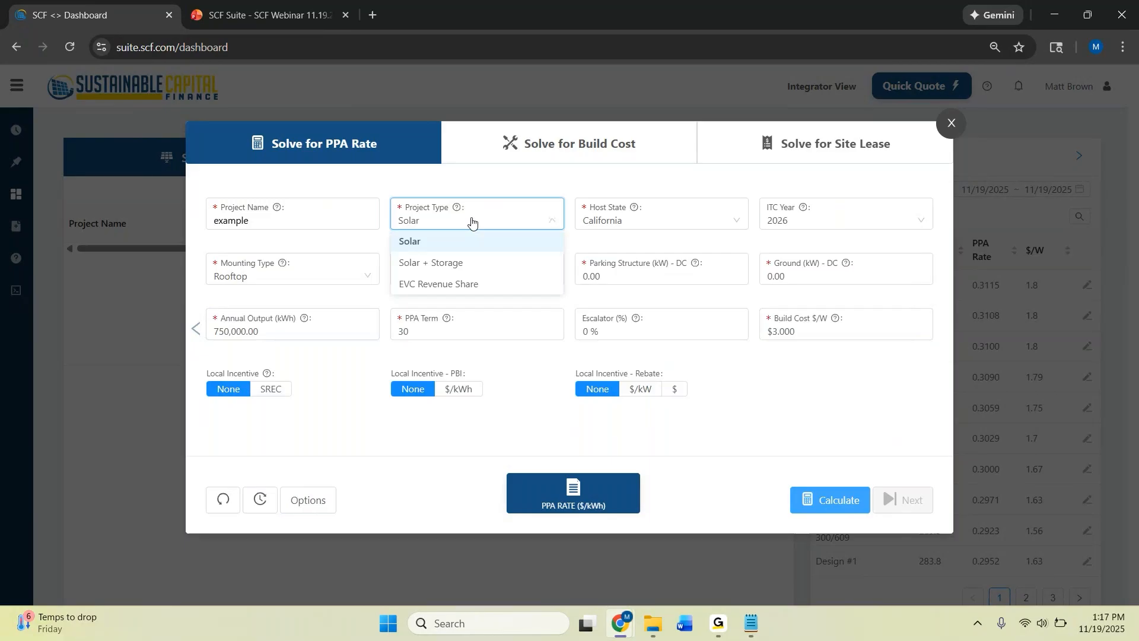
pyautogui.click(497, 285)
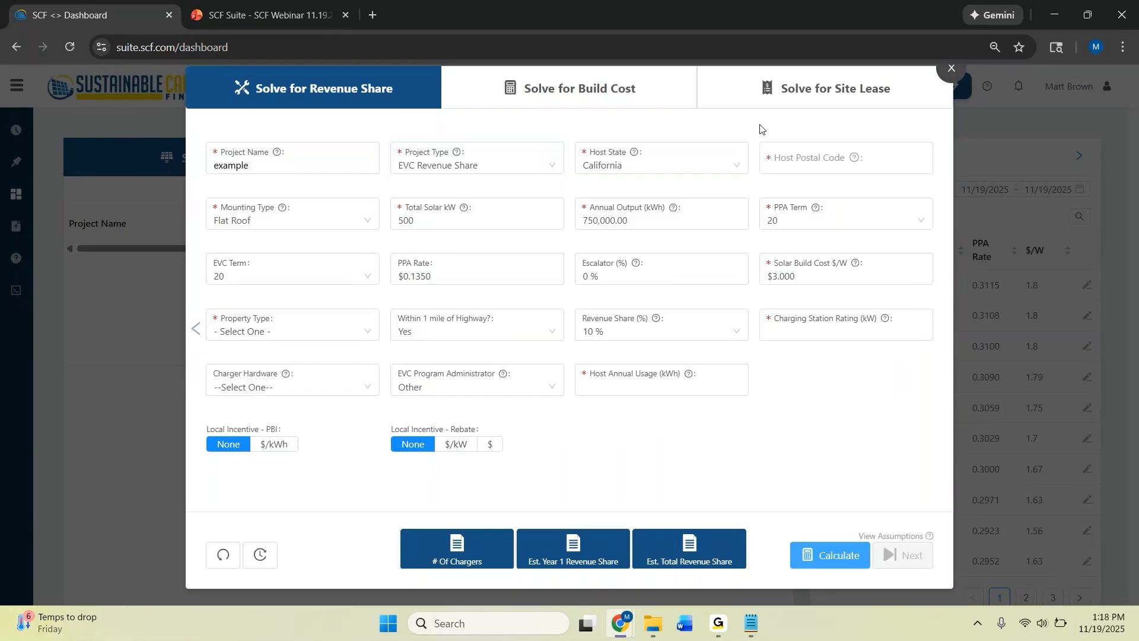
pyautogui.click(825, 163)
pyautogui.write('90063')
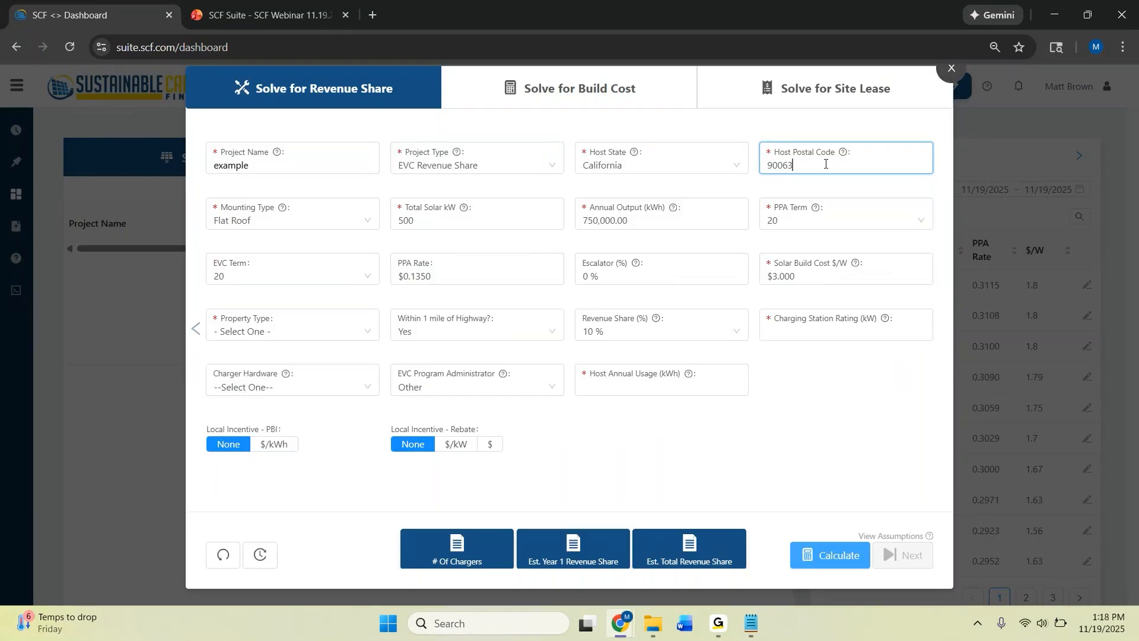
pyautogui.press('Tab')
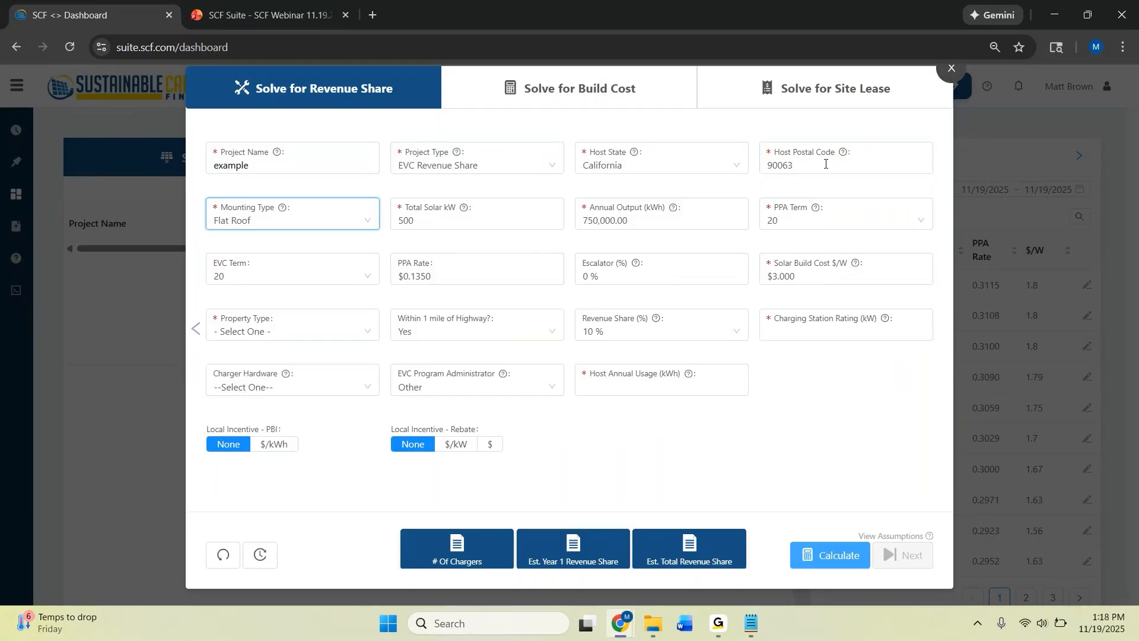
# Set the PPA term of the EVC Revenue Share quote to 30 years
pyautogui.press('Tab')
pyautogui.press('Tab')
pyautogui.press('Tab')
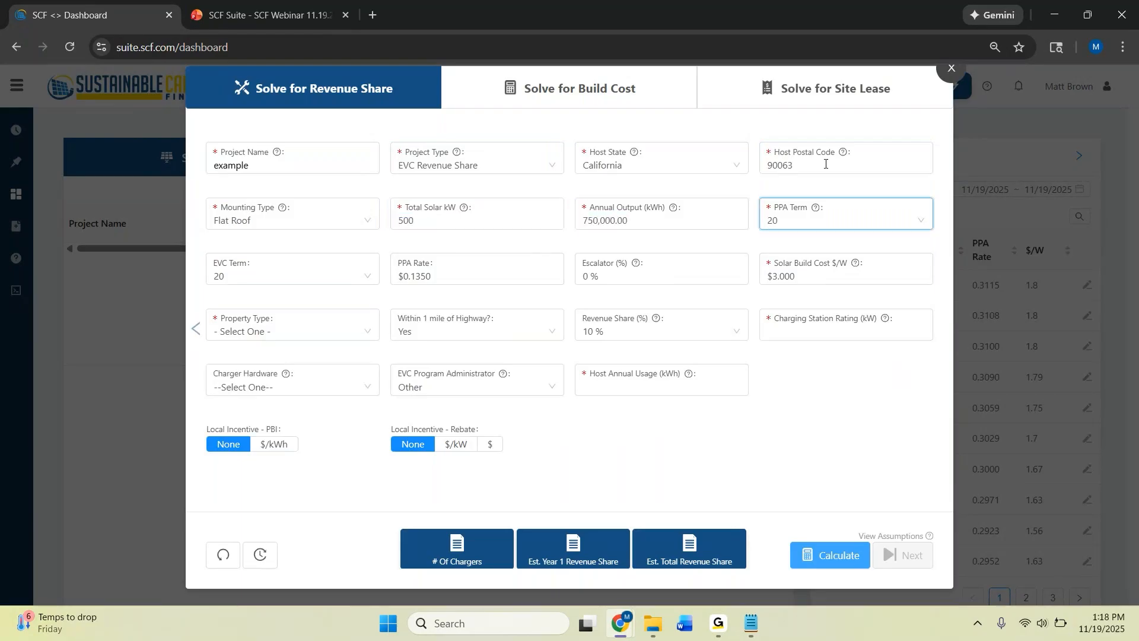
pyautogui.press('Down')
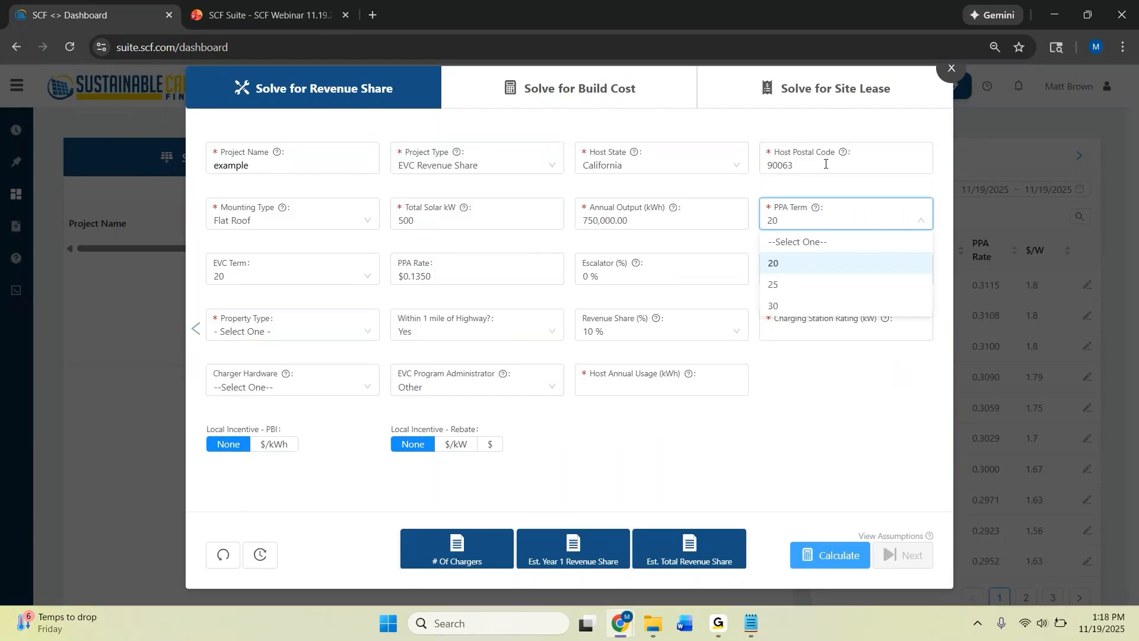
pyautogui.press('Down')
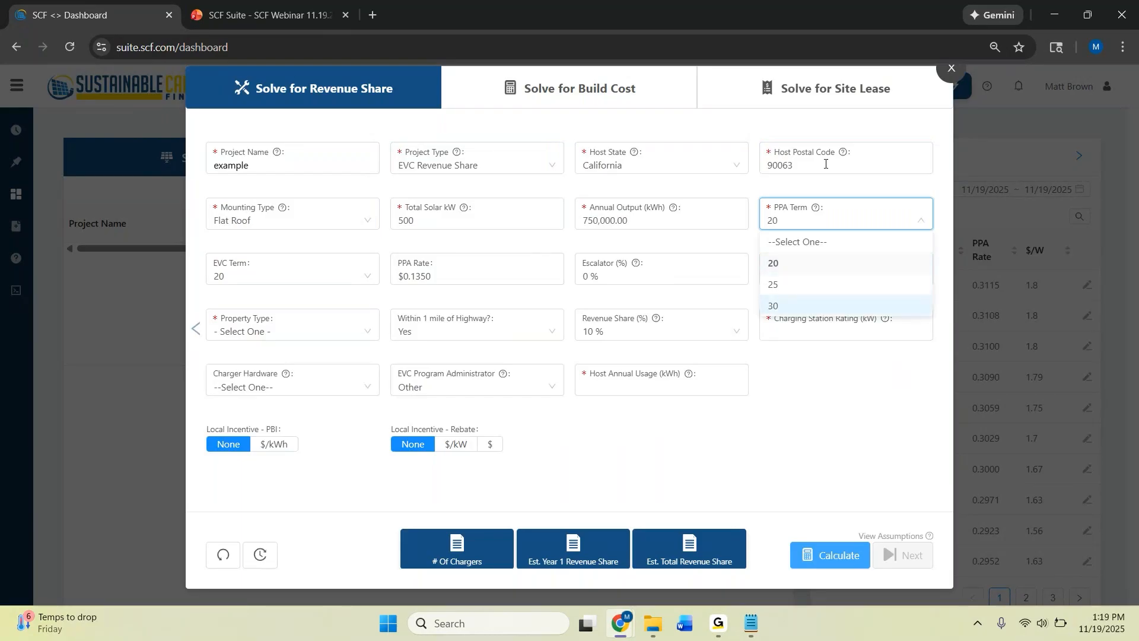
pyautogui.press('Return')
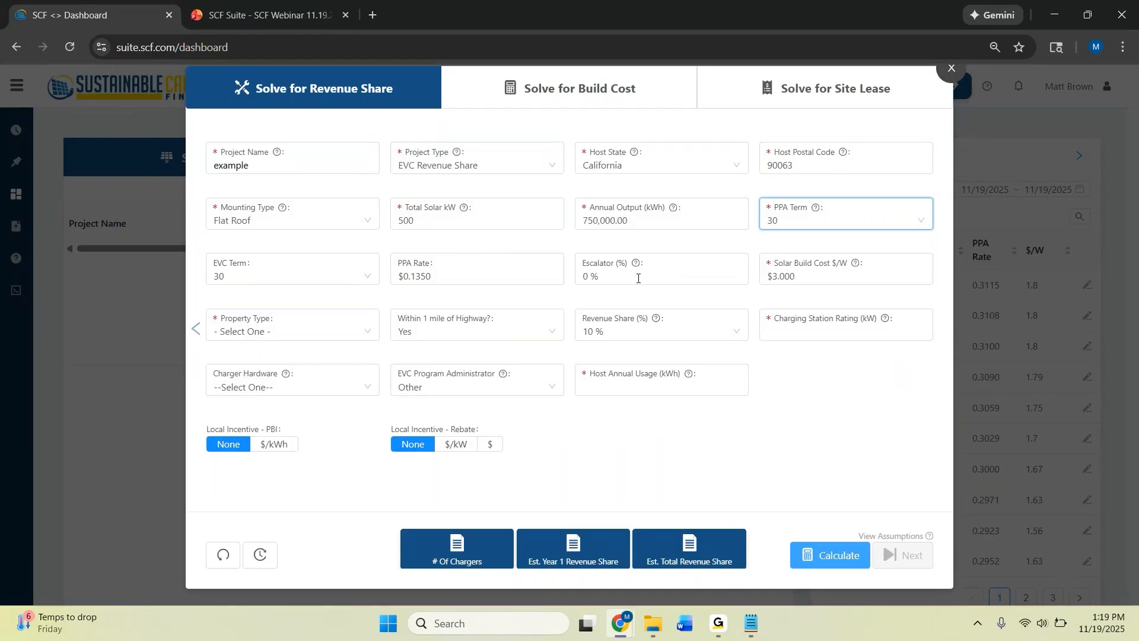
# Set the PPA rate to $0.1500 and the escalator to 2%
pyautogui.click(479, 274)
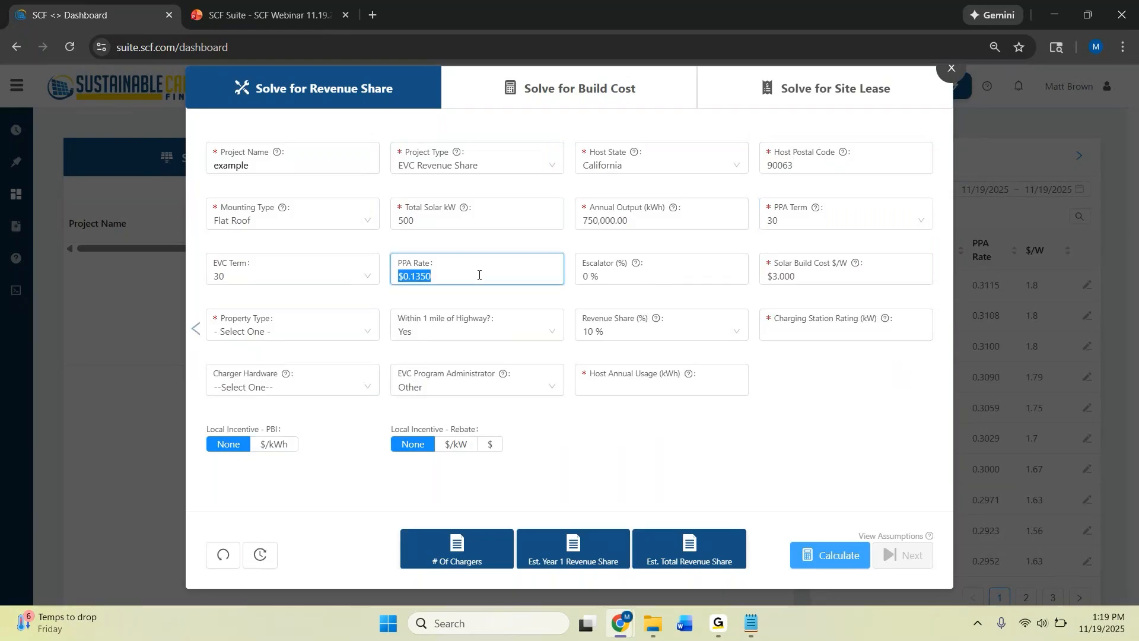
pyautogui.write('0.1500')
pyautogui.press('Tab')
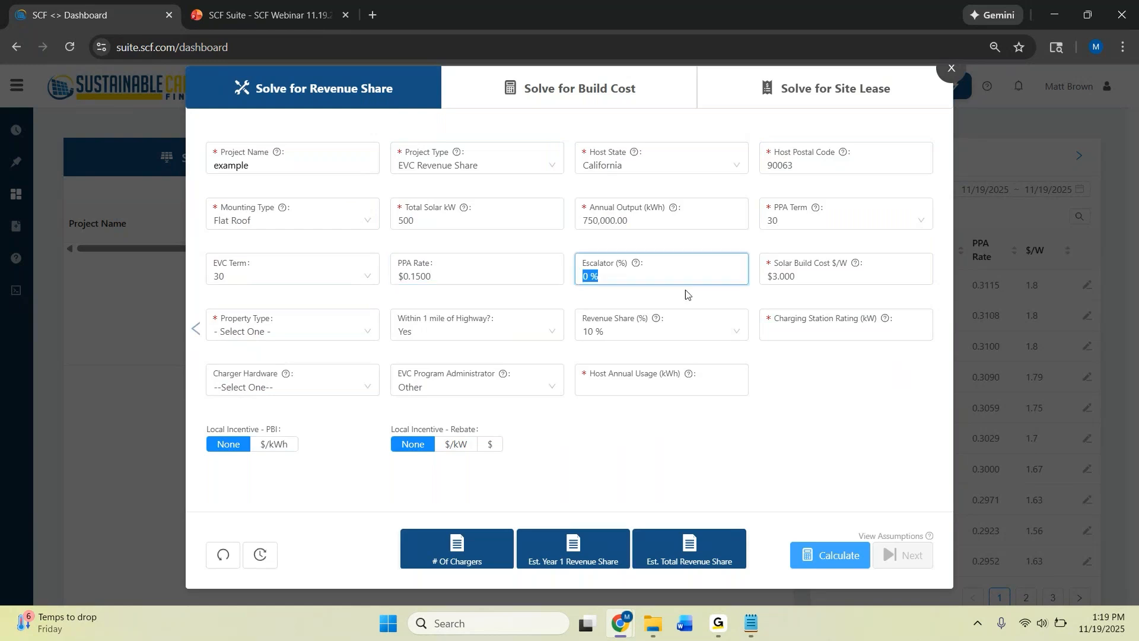
pyautogui.write('2')
pyautogui.click(804, 362)
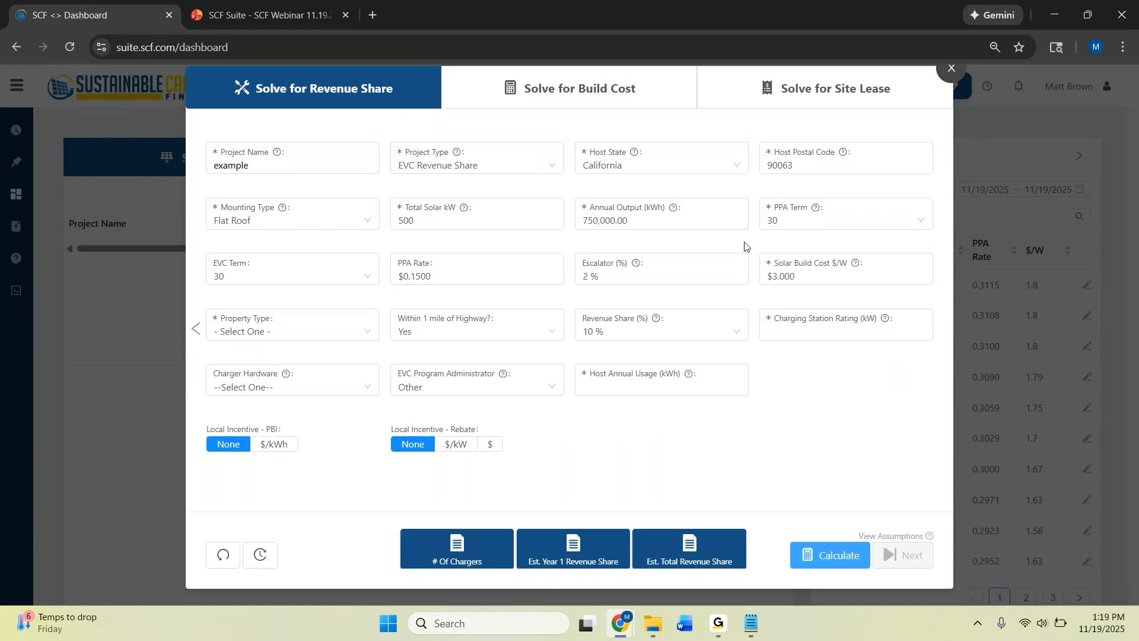
# Choose Shopping Center as the property type
pyautogui.click(366, 337)
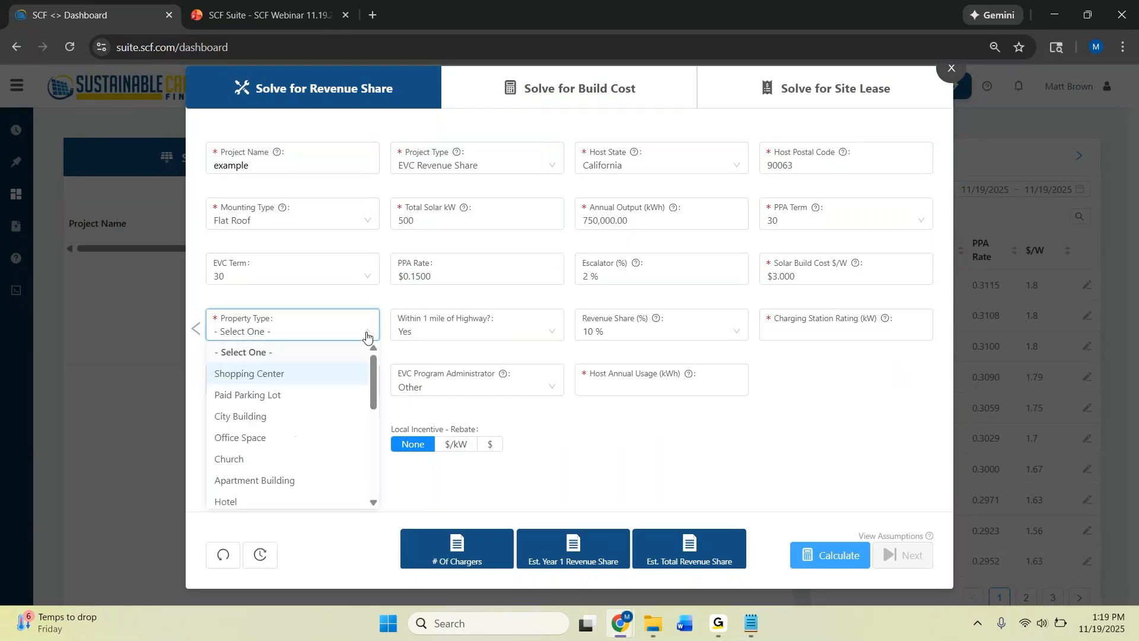
pyautogui.click(299, 374)
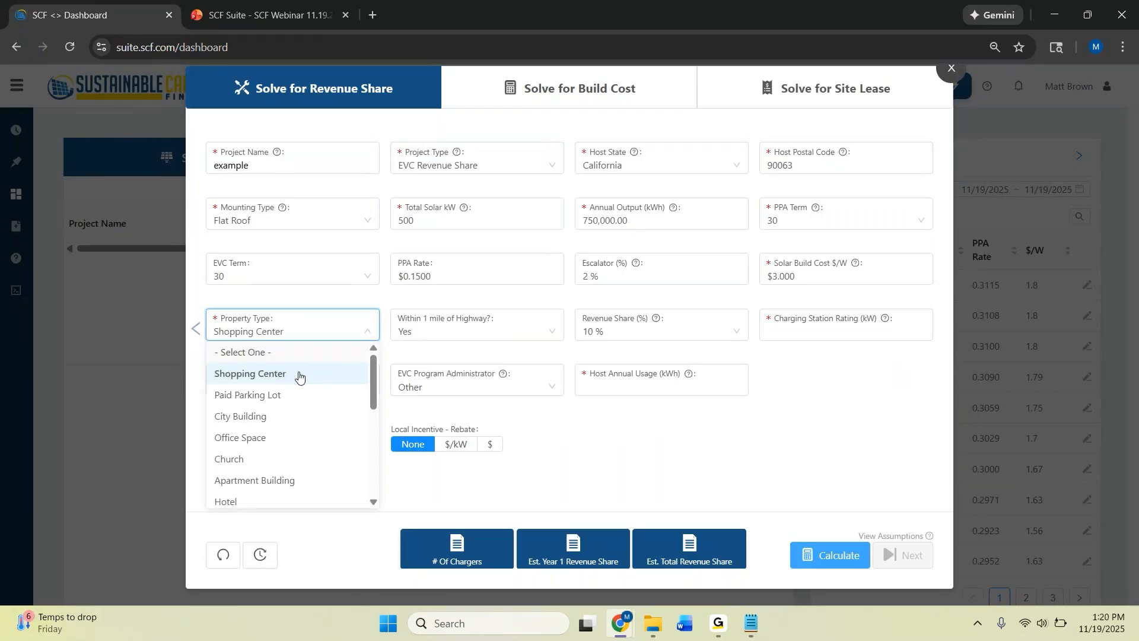
# Keep the project marked as within 1 mile of a highway and set the charging station rating to 180 kW
pyautogui.click(543, 334)
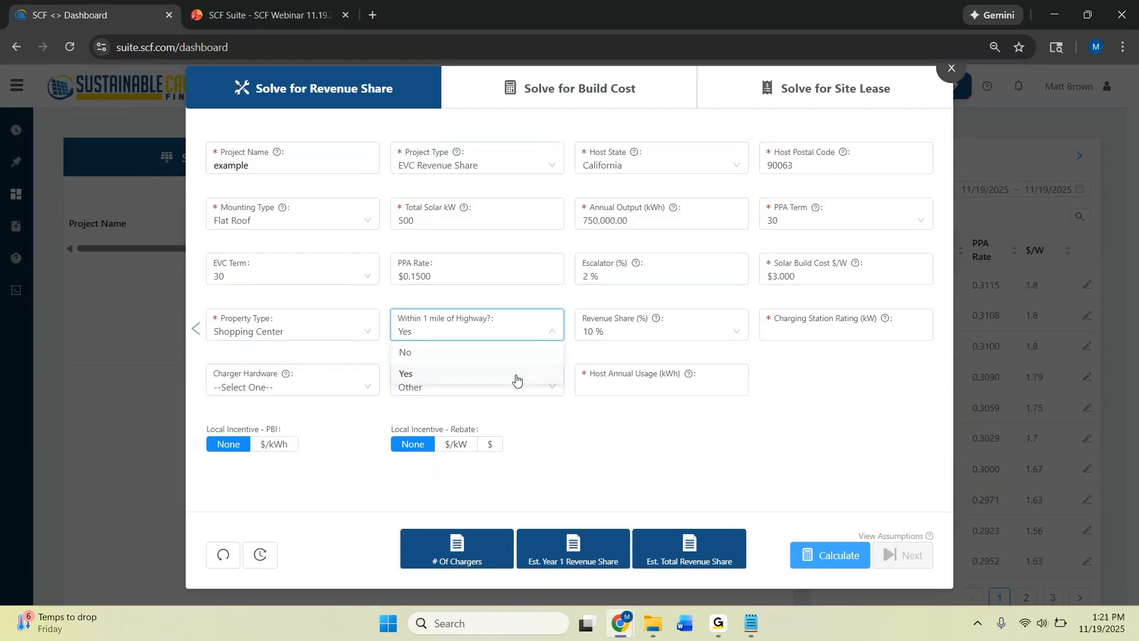
pyautogui.click(530, 329)
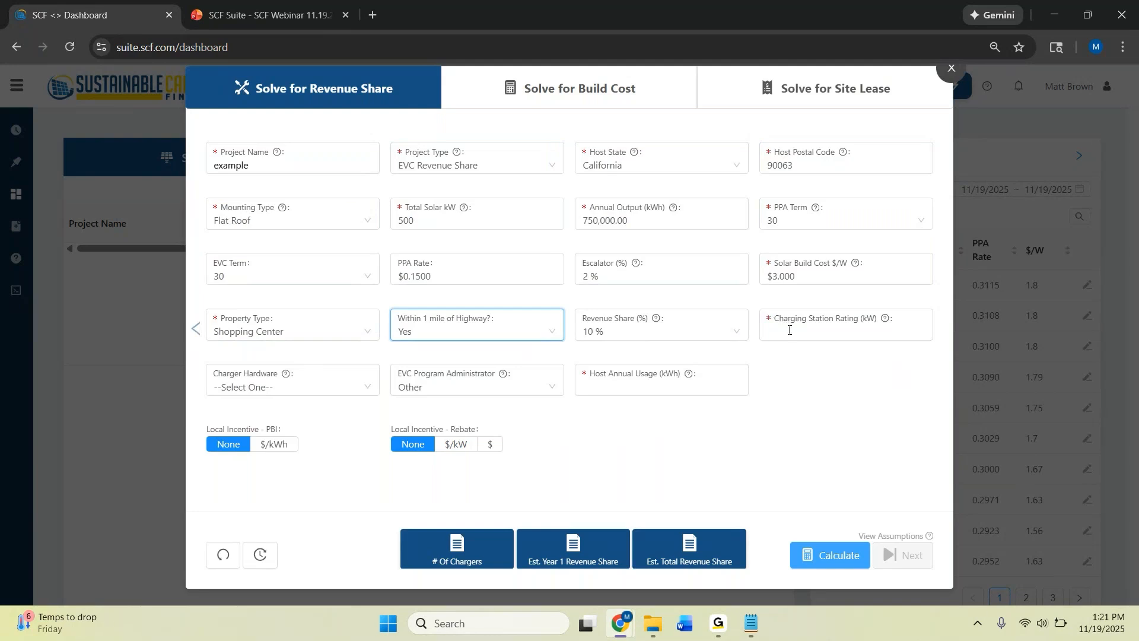
pyautogui.click(830, 330)
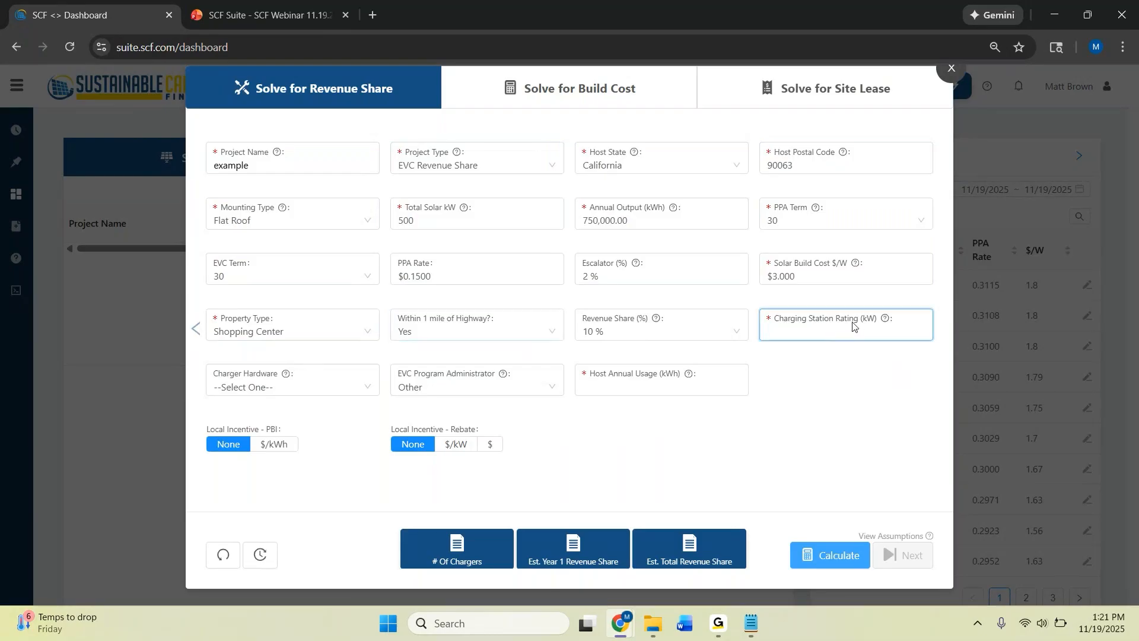
pyautogui.write('18')
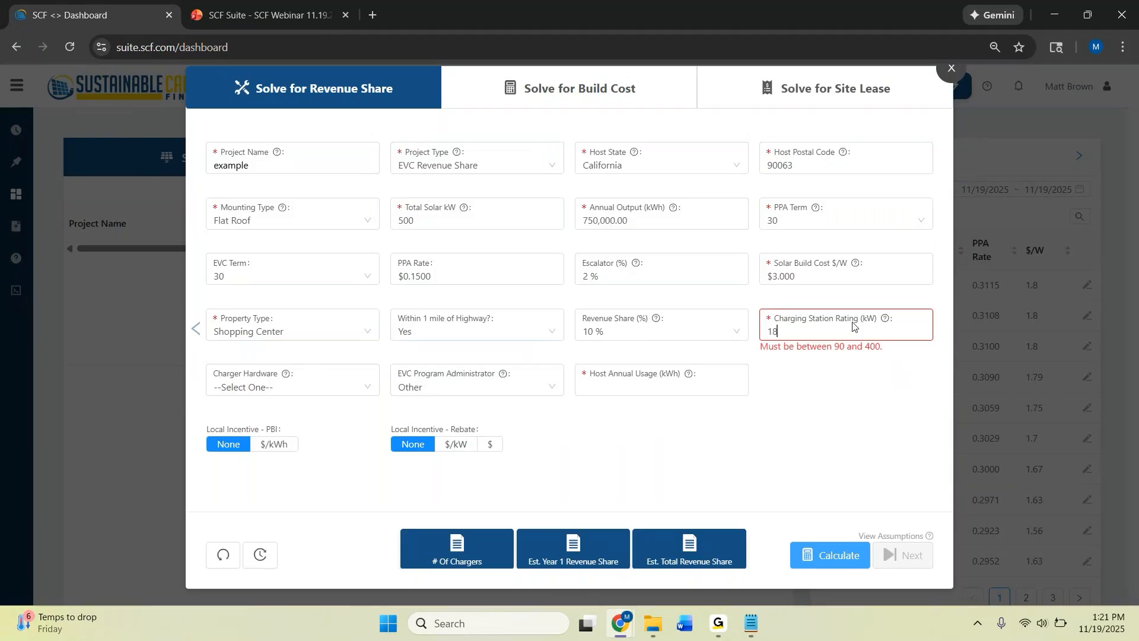
pyautogui.write('0')
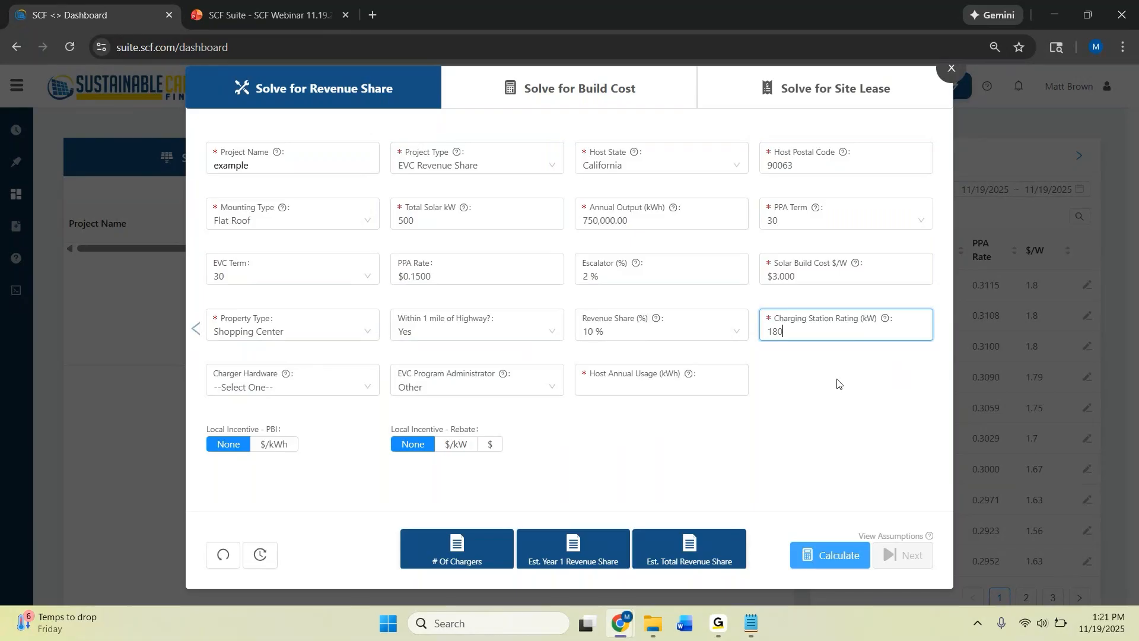
pyautogui.click(833, 410)
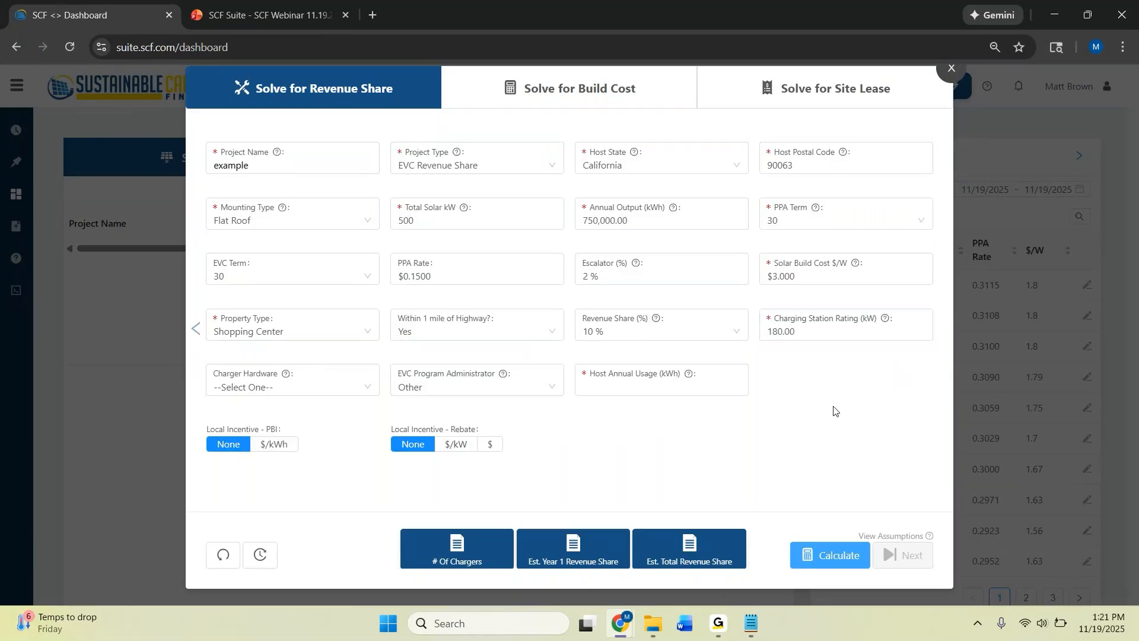
# Choose SCE as the EVC program administrator and set the host annual usage to 1,000,000 kWh
pyautogui.click(525, 389)
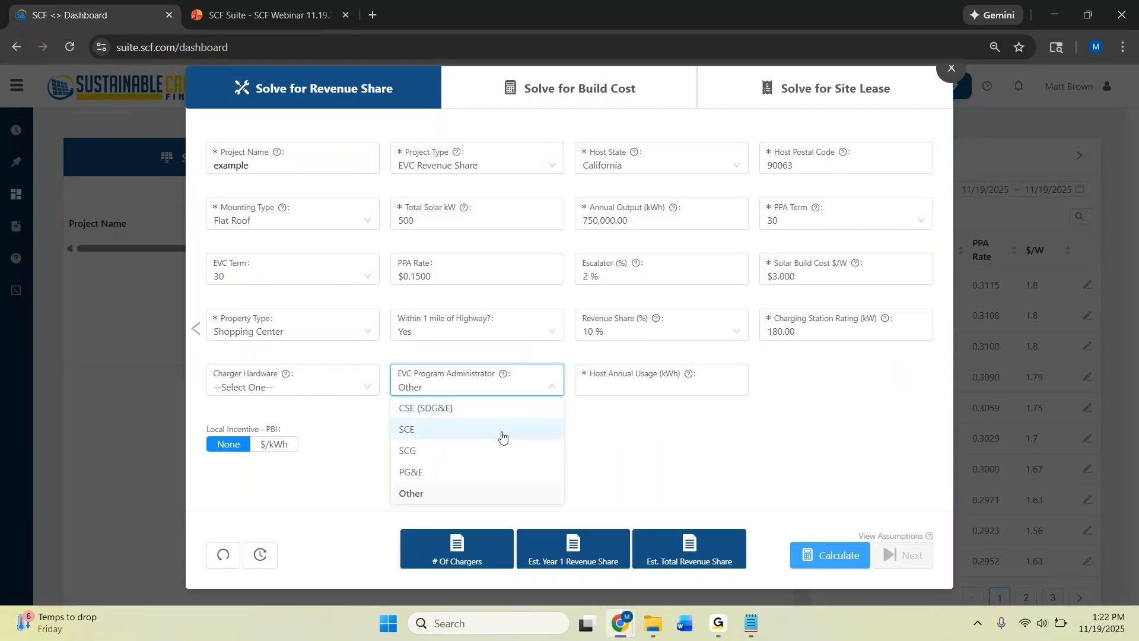
pyautogui.click(502, 436)
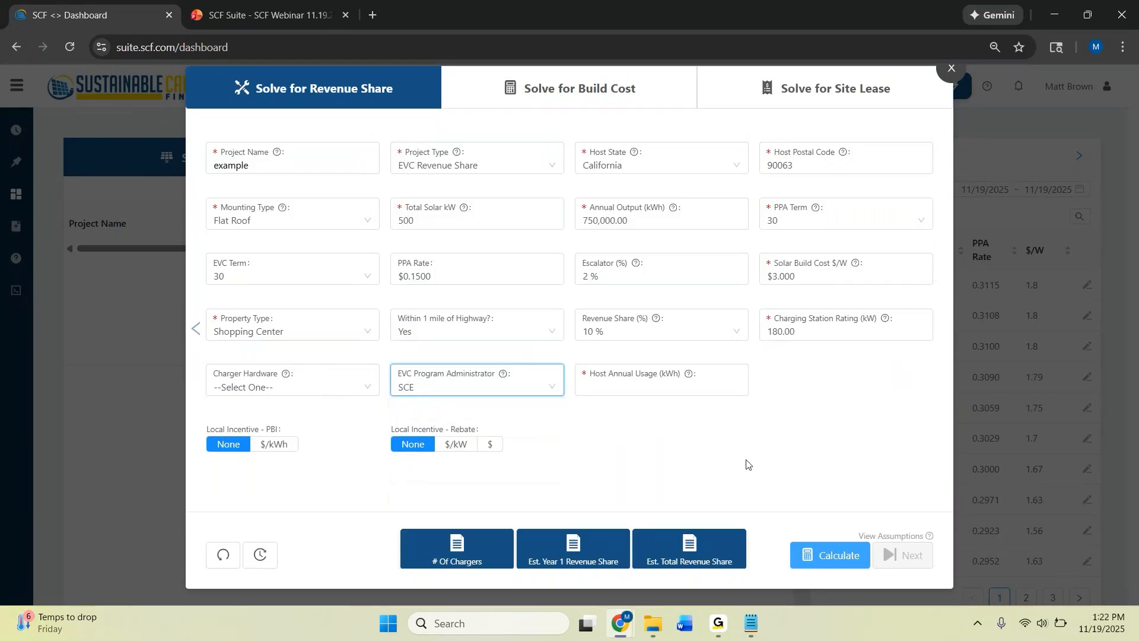
pyautogui.click(676, 385)
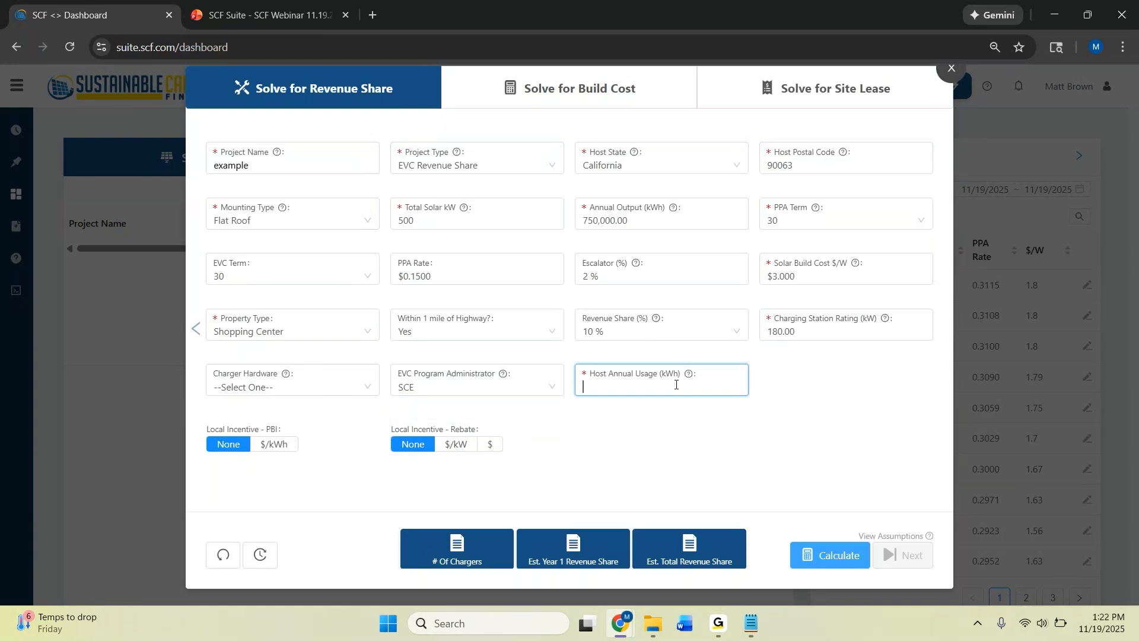
pyautogui.write('1,000,000')
pyautogui.click(761, 457)
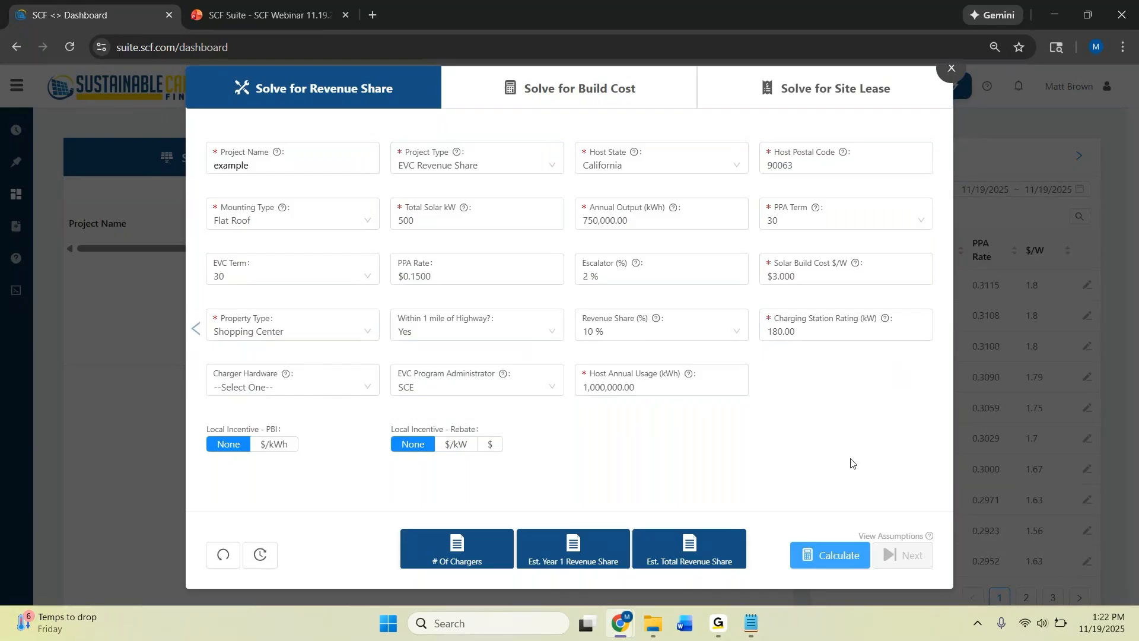
# Calculate the EVC Revenue Share quote and accept its terms as great
pyautogui.click(827, 554)
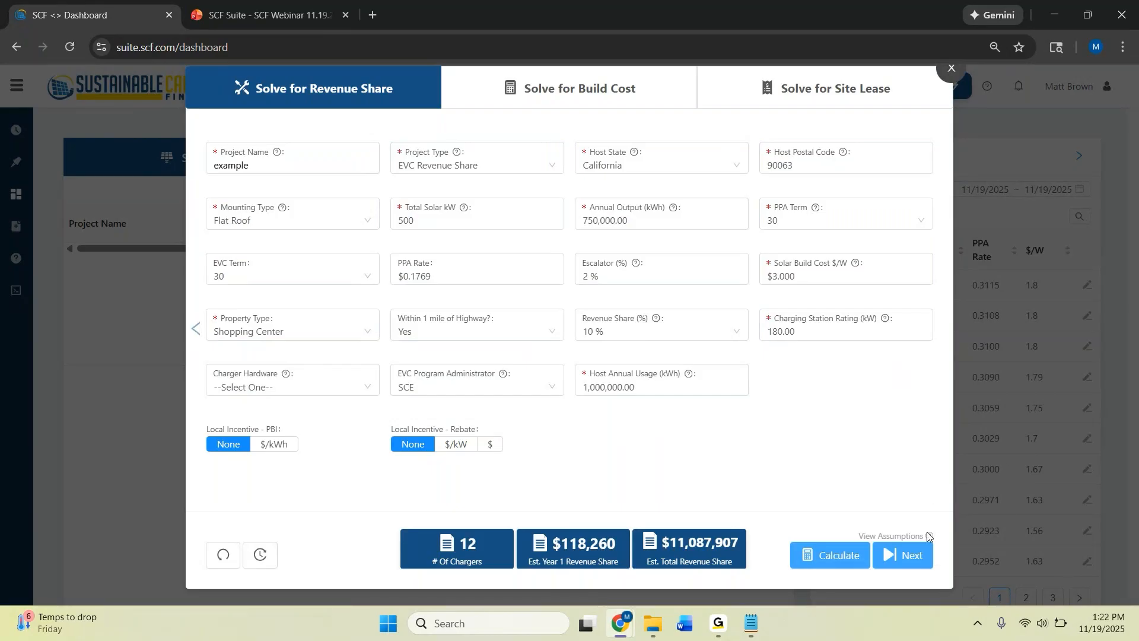
pyautogui.moveTo(928, 535)
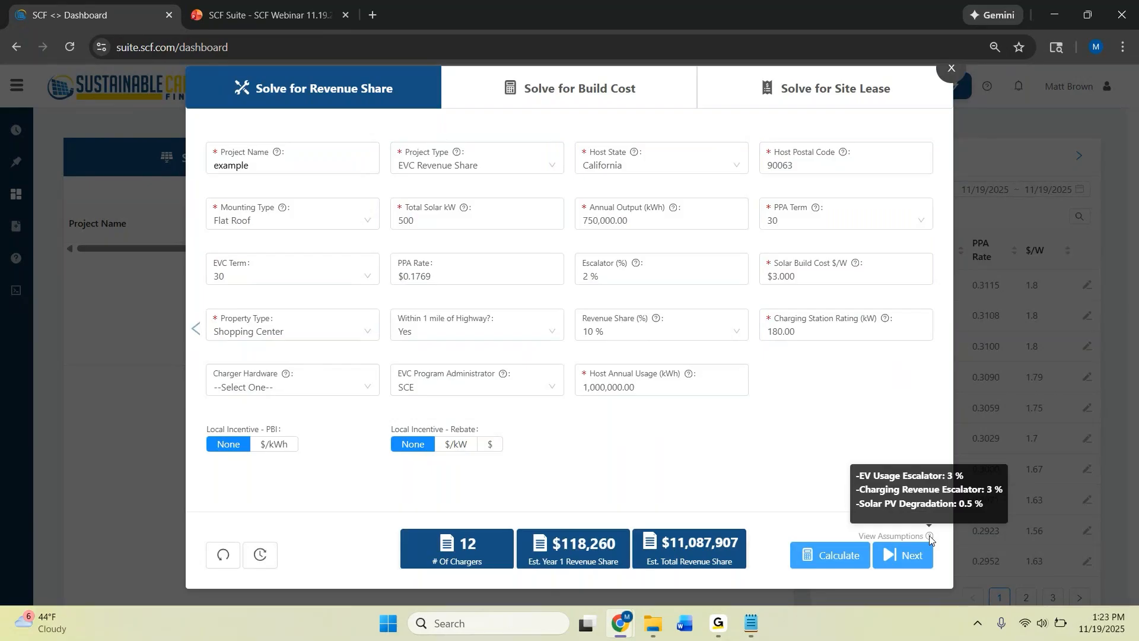
pyautogui.click(913, 560)
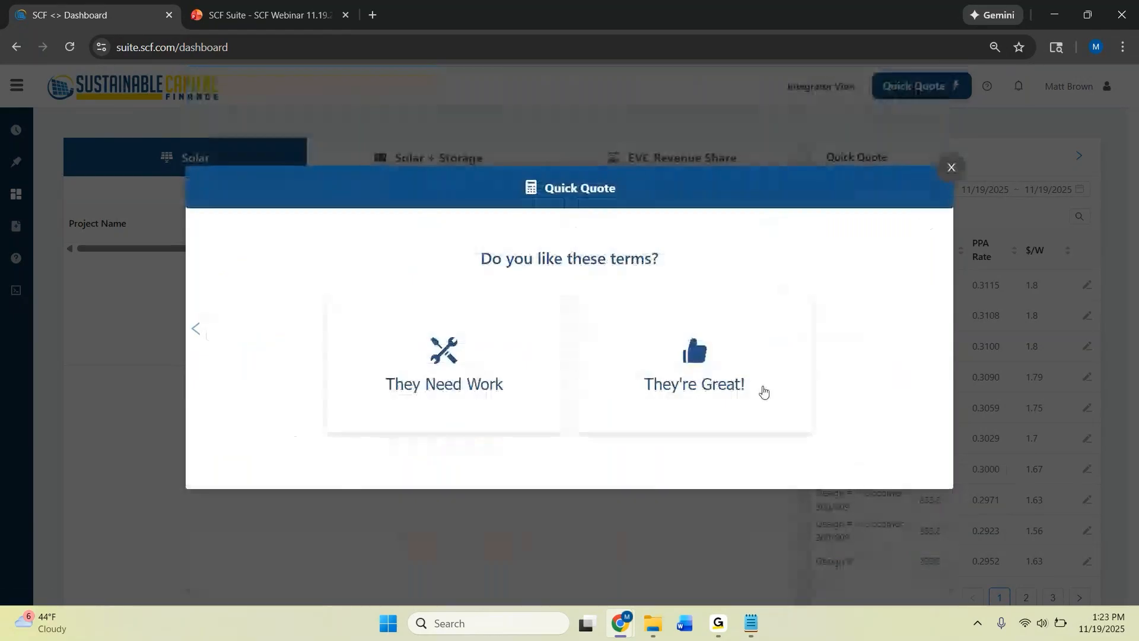
pyautogui.click(681, 385)
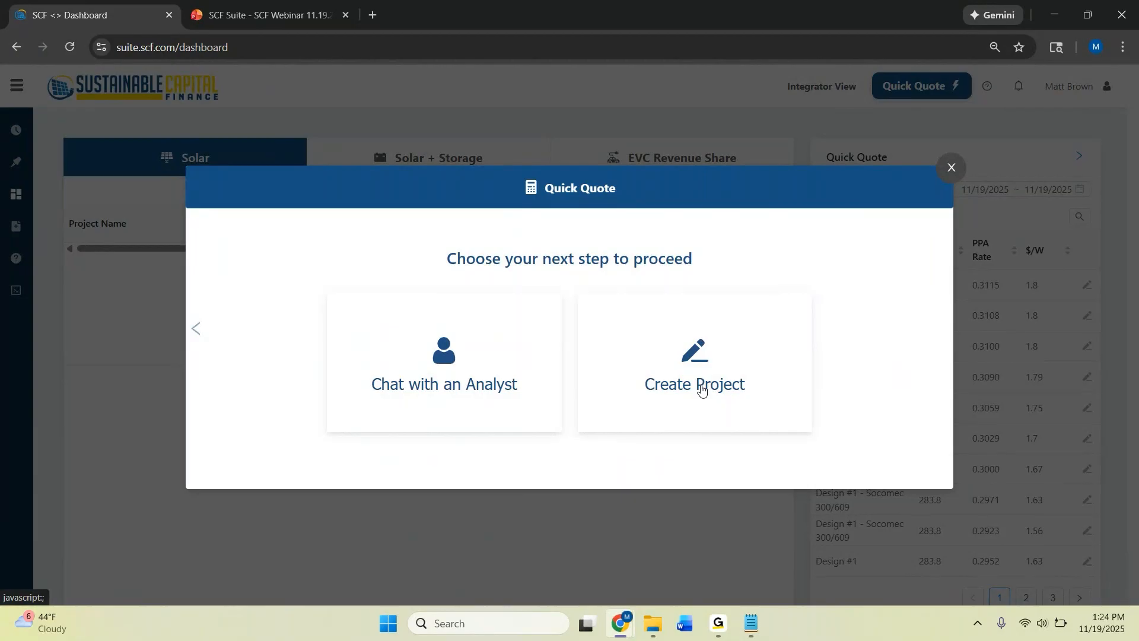
# Switch to the SCF Webinar PowerPoint presentation and start the slide show from the current SCF's Simplified Process slide
pyautogui.click(284, 21)
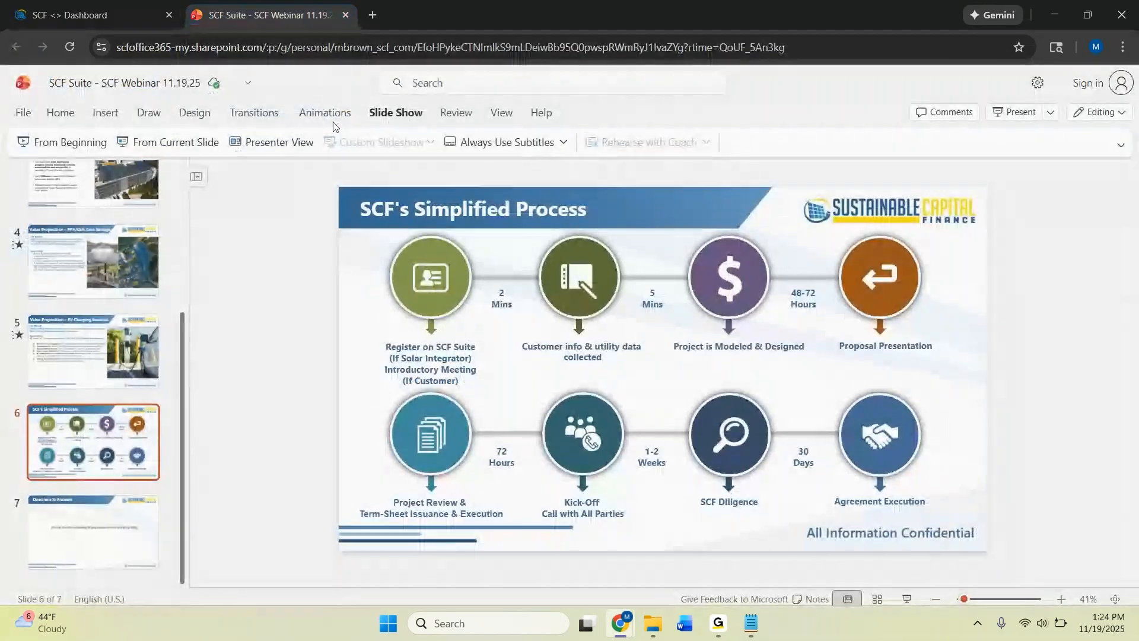
pyautogui.click(183, 144)
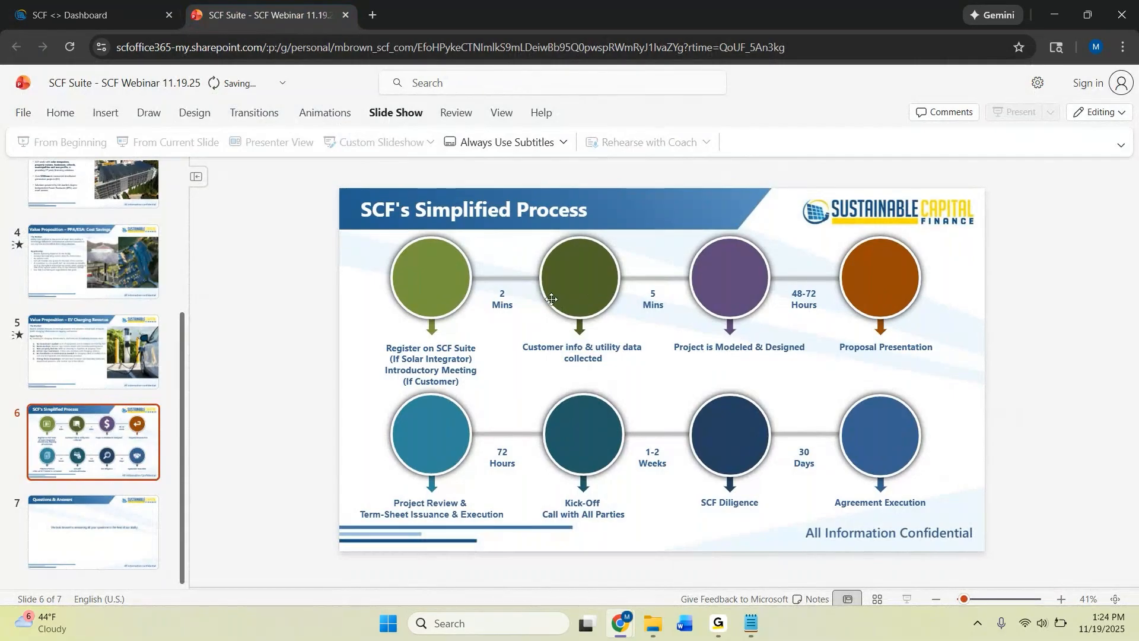
pyautogui.click(196, 145)
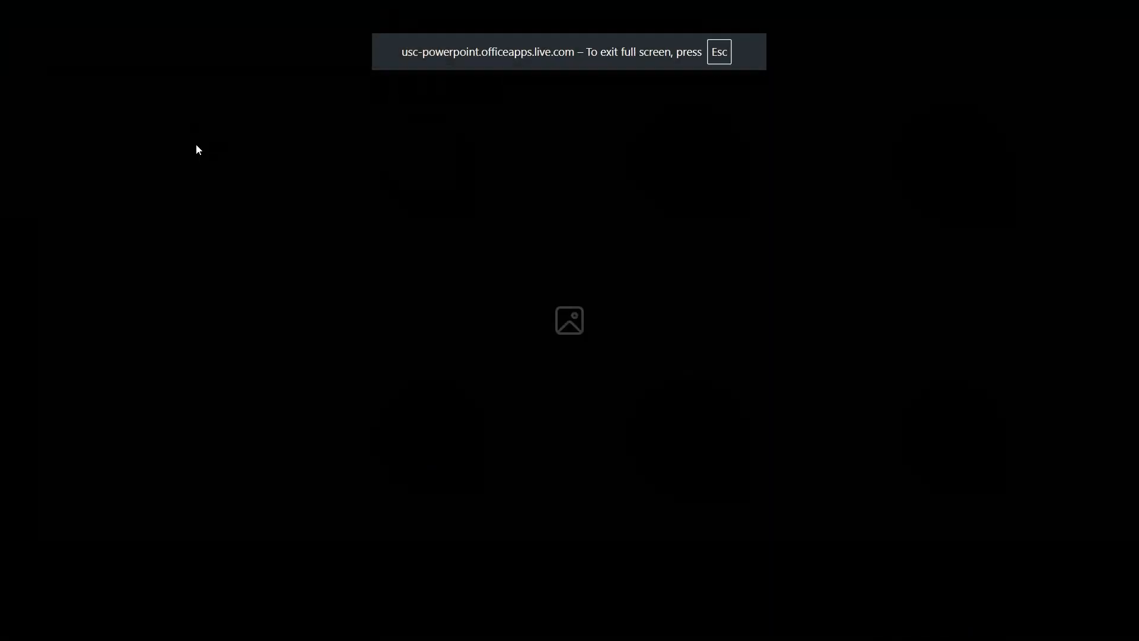